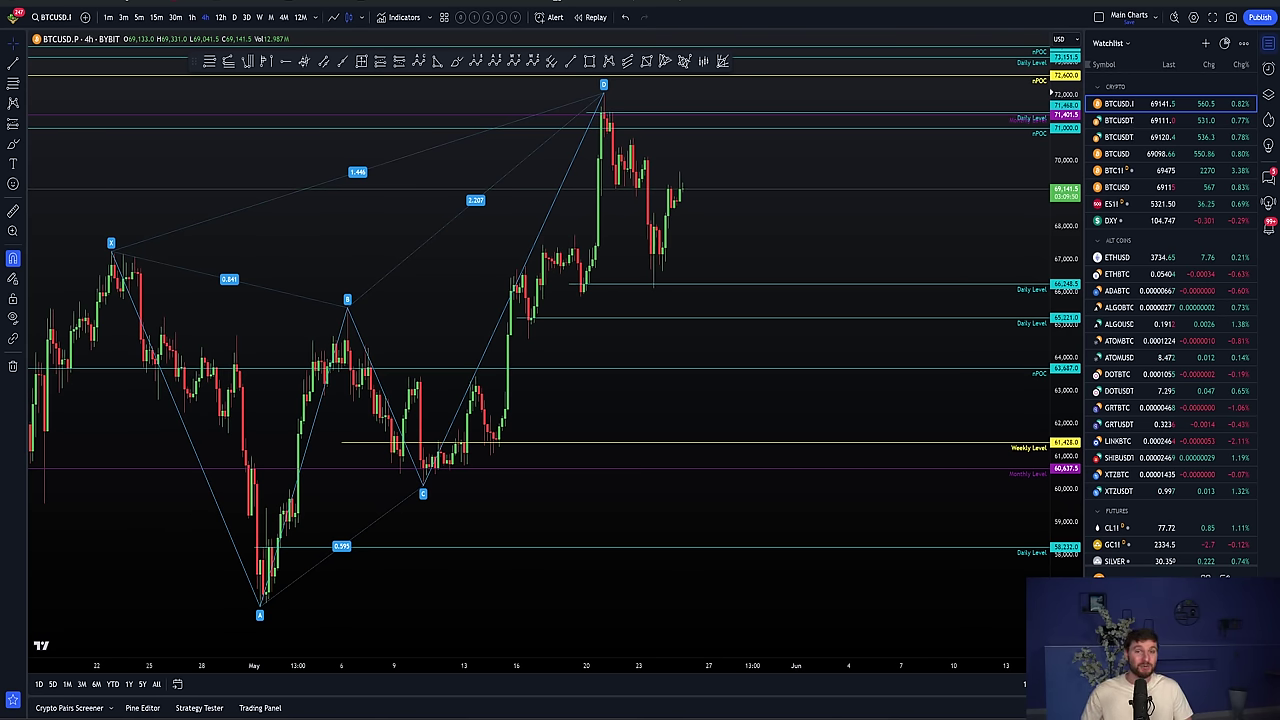
pyautogui.scroll(-5, 608, 526)
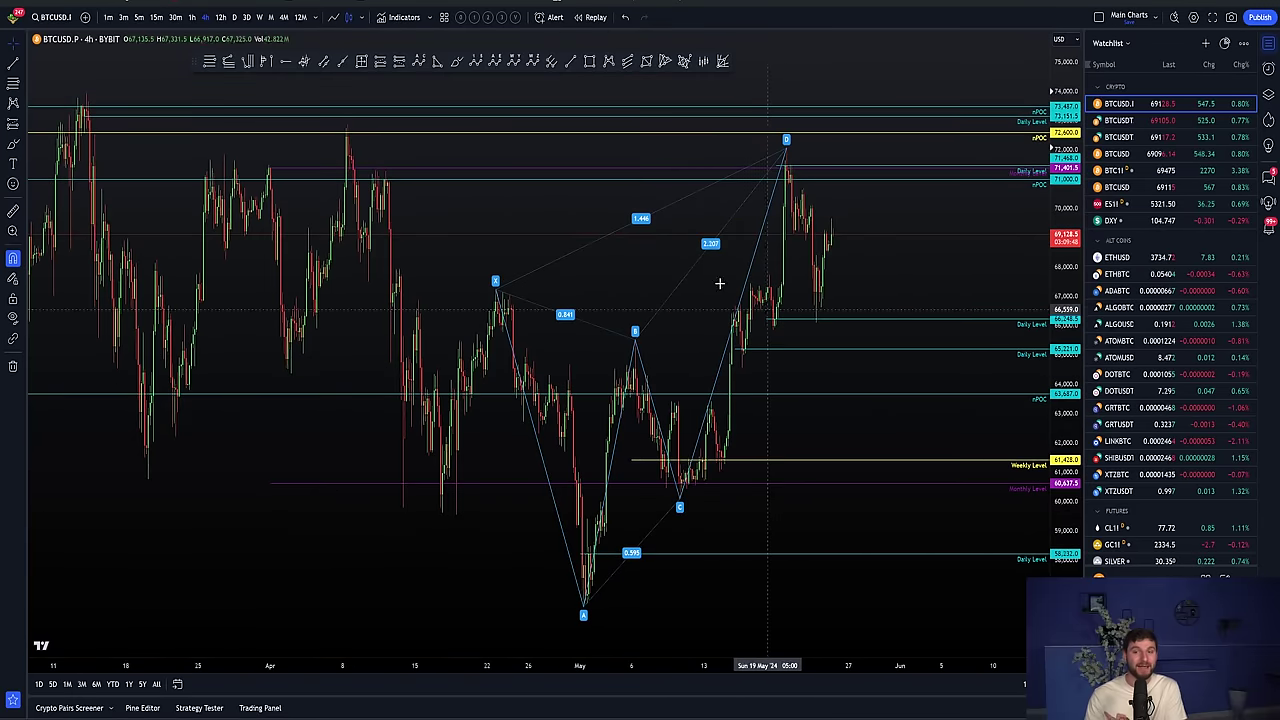
pyautogui.scroll(-2, 704, 275)
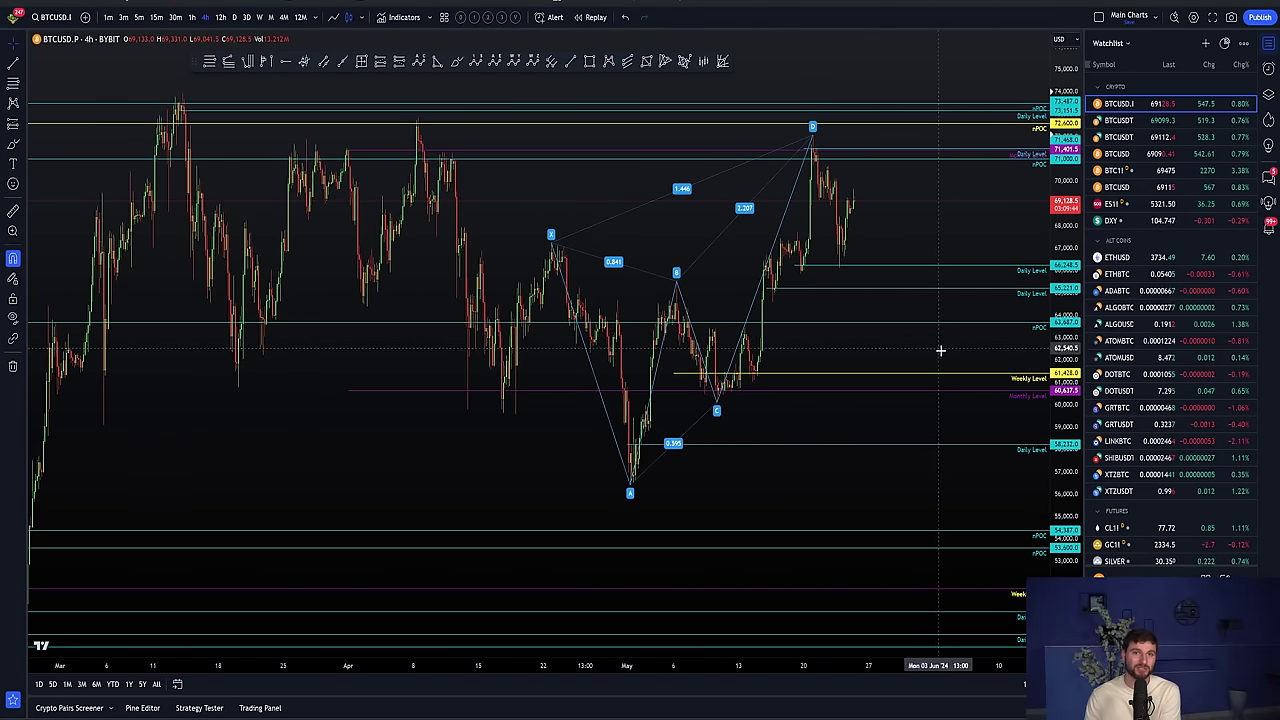
pyautogui.scroll(4, 897, 391)
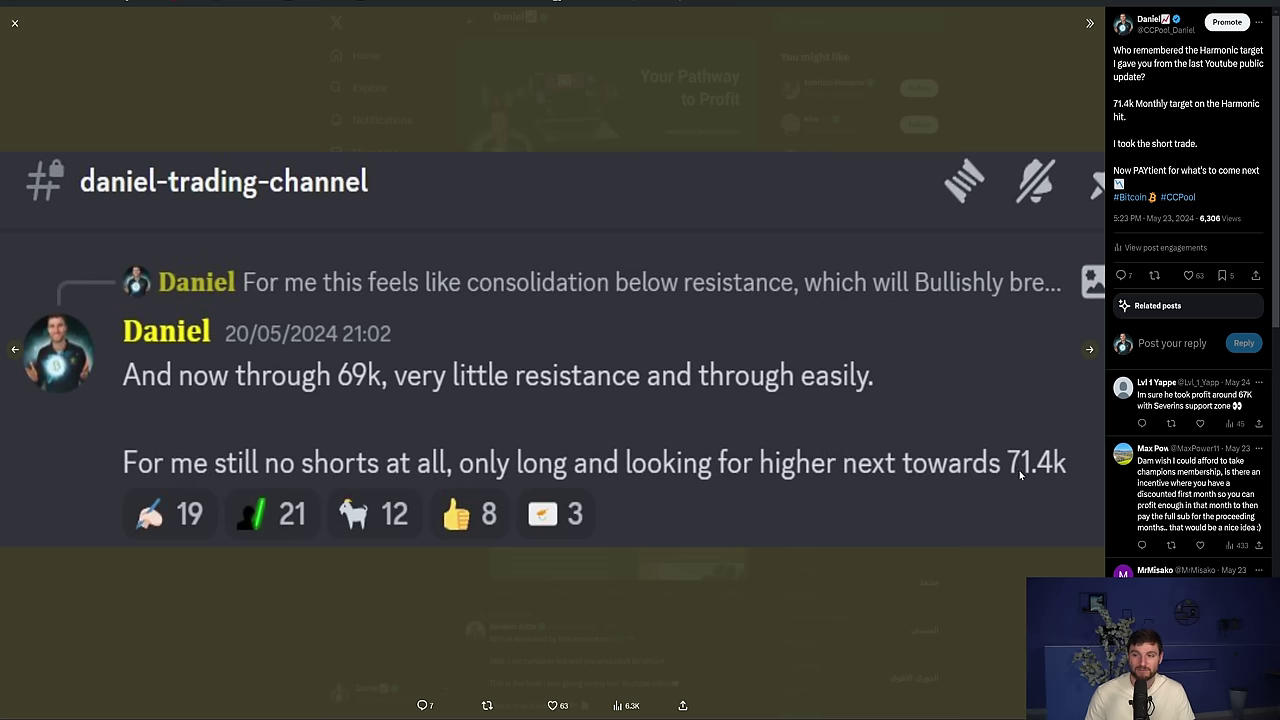
# Review the X post's images on the 71.4k harmonic target, the related YouTube video and the 21-05-2024 daily update
pyautogui.press('Left')
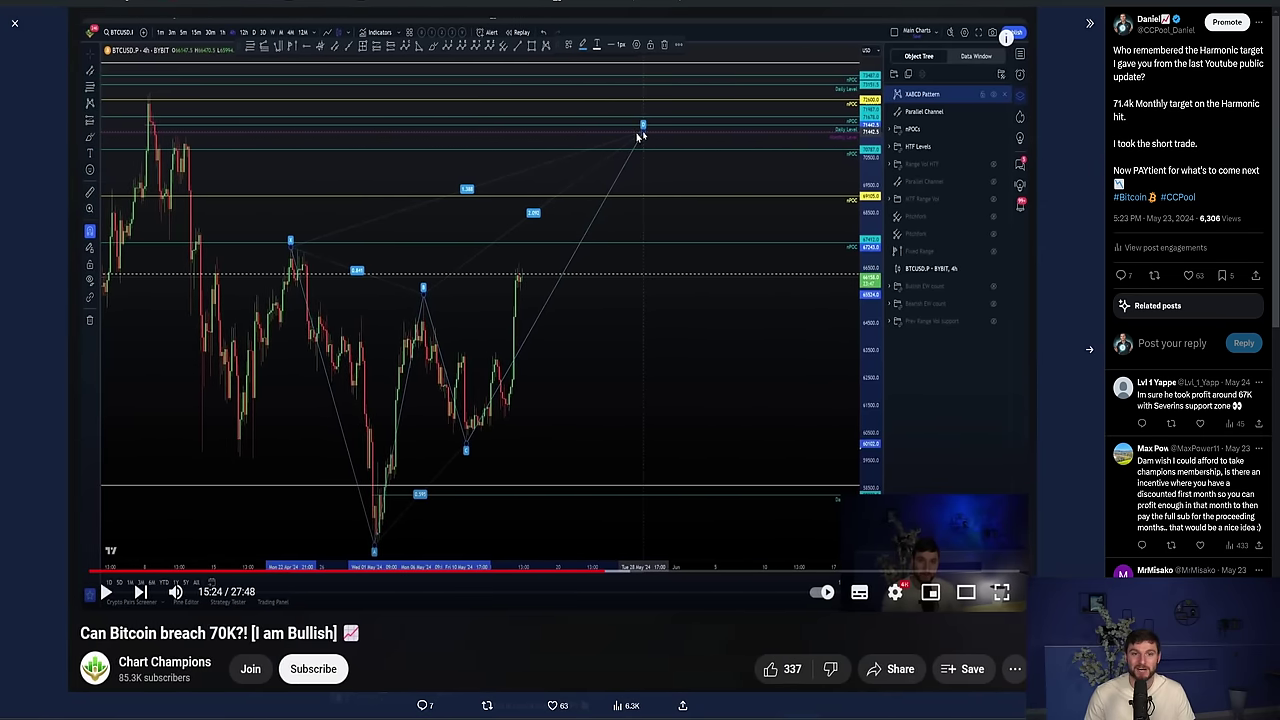
pyautogui.hotkey('ctrl', 'Tab')
pyautogui.scroll(-3, 640, 360)
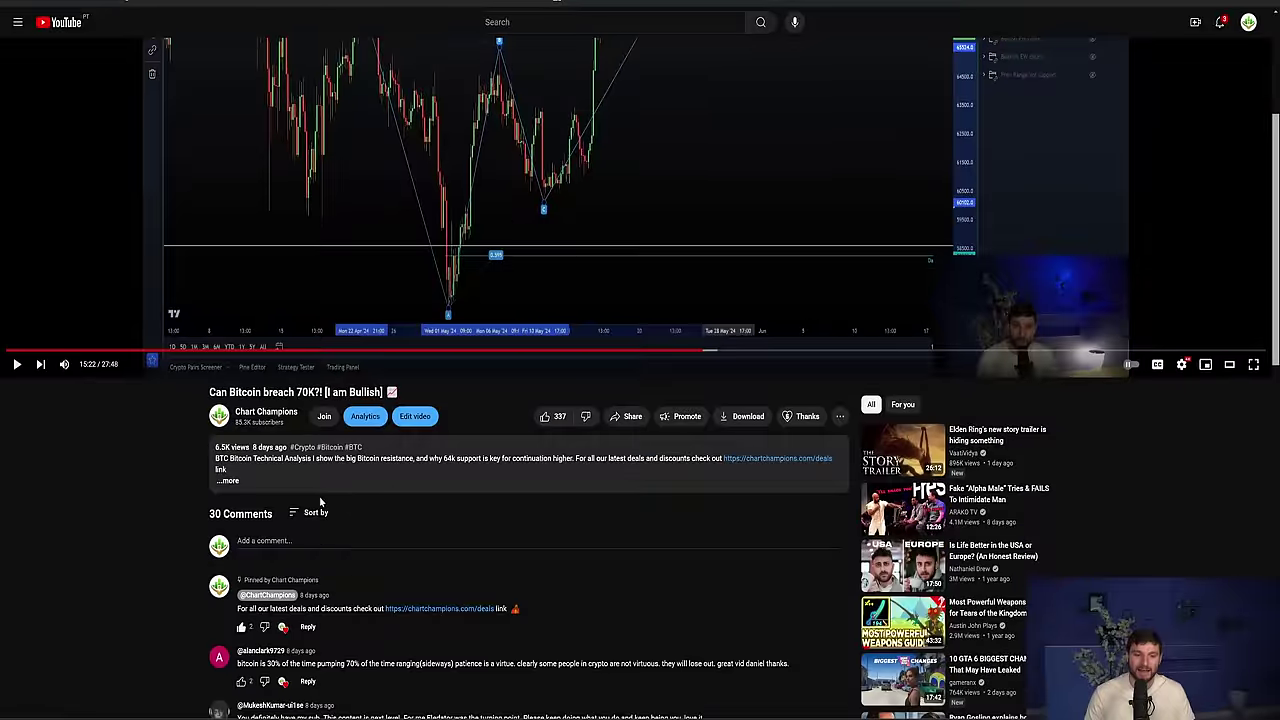
pyautogui.scroll(3, 640, 360)
pyautogui.hotkey('ctrl', 'Tab')
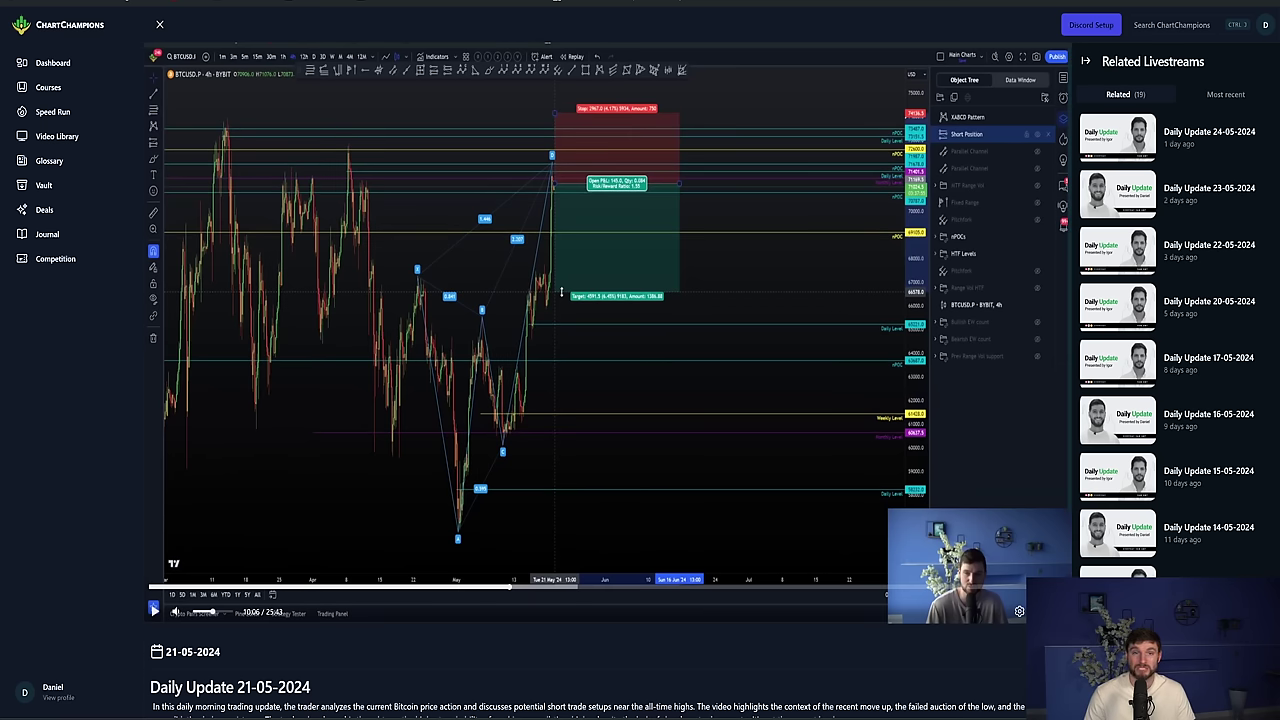
pyautogui.hotkey('ctrl', 'shift', 'Tab')
pyautogui.hotkey('ctrl', 'shift', 'Tab')
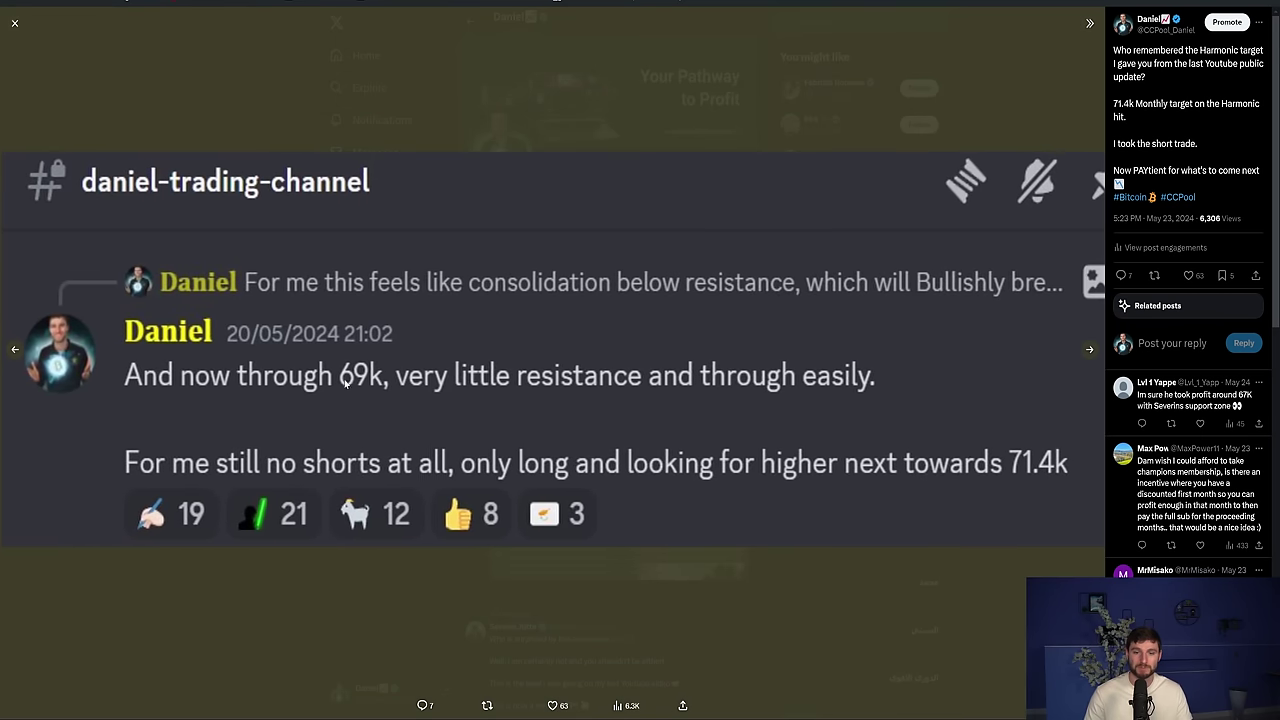
pyautogui.press('Right')
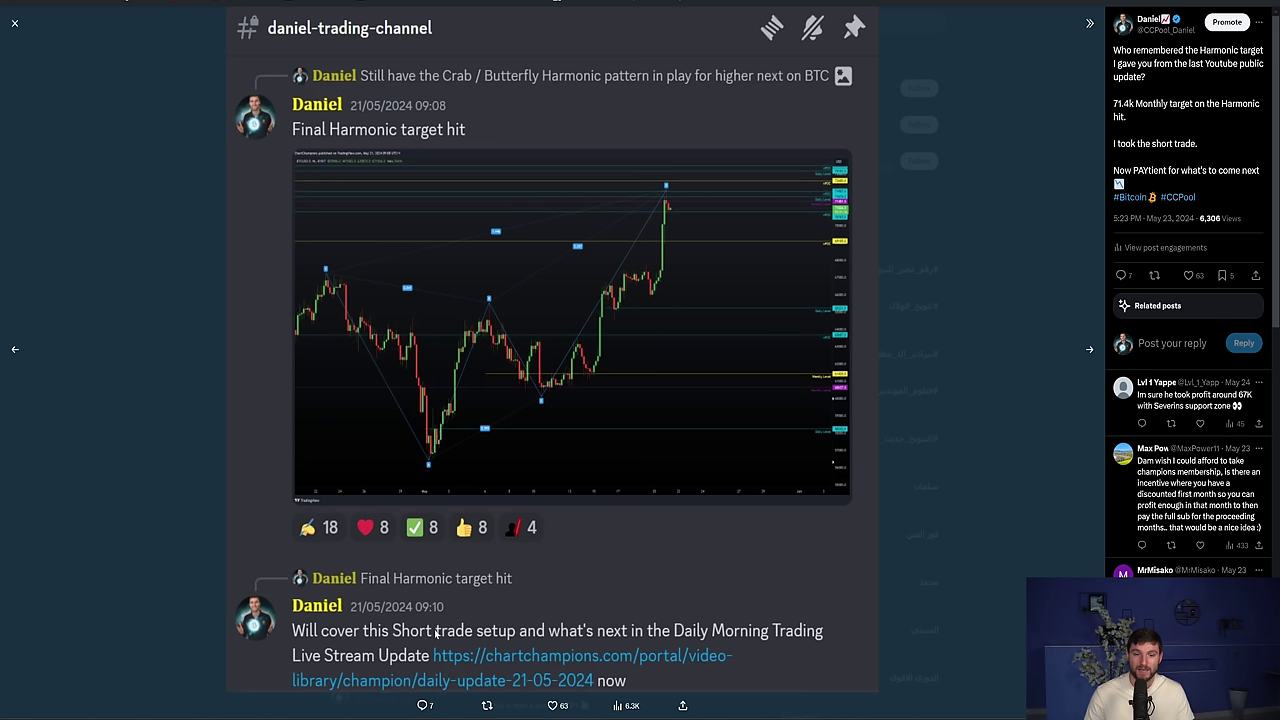
pyautogui.press('Right')
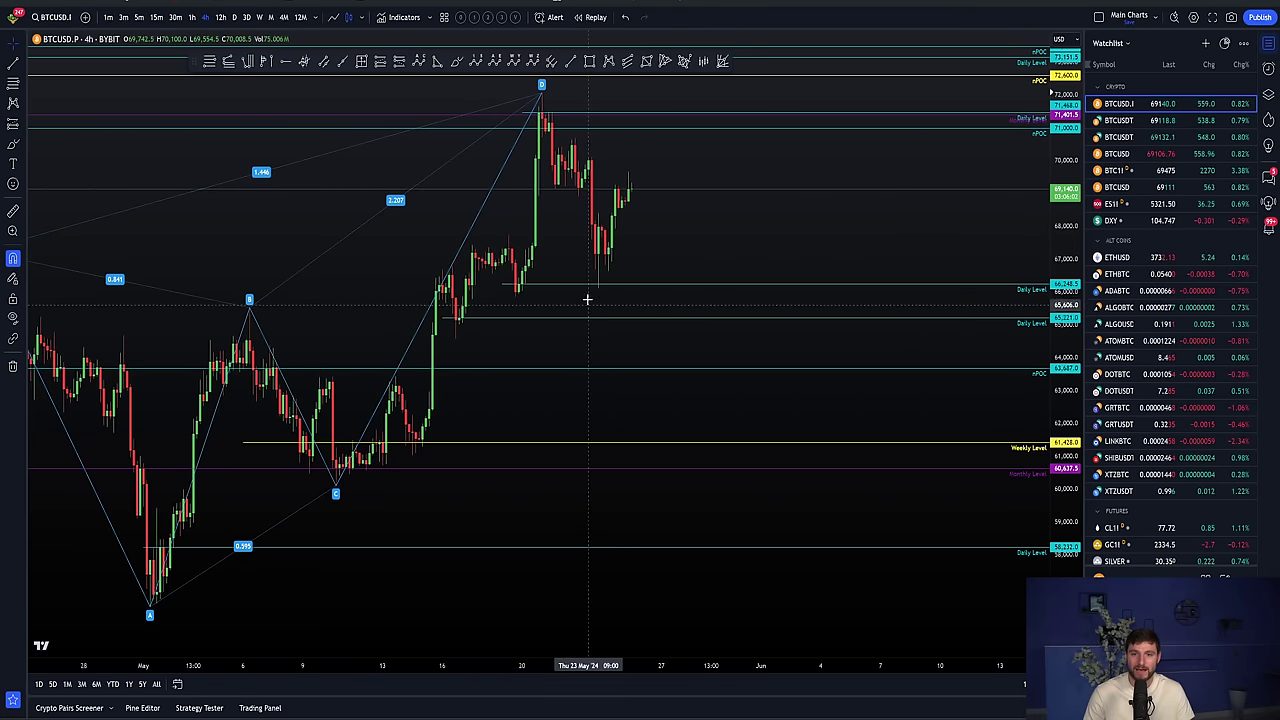
# Draw a fixed range volume profile on the 4h BTCUSD chart from 27 Feb to 25 May 2024
pyautogui.scroll(-5, 714, 277)
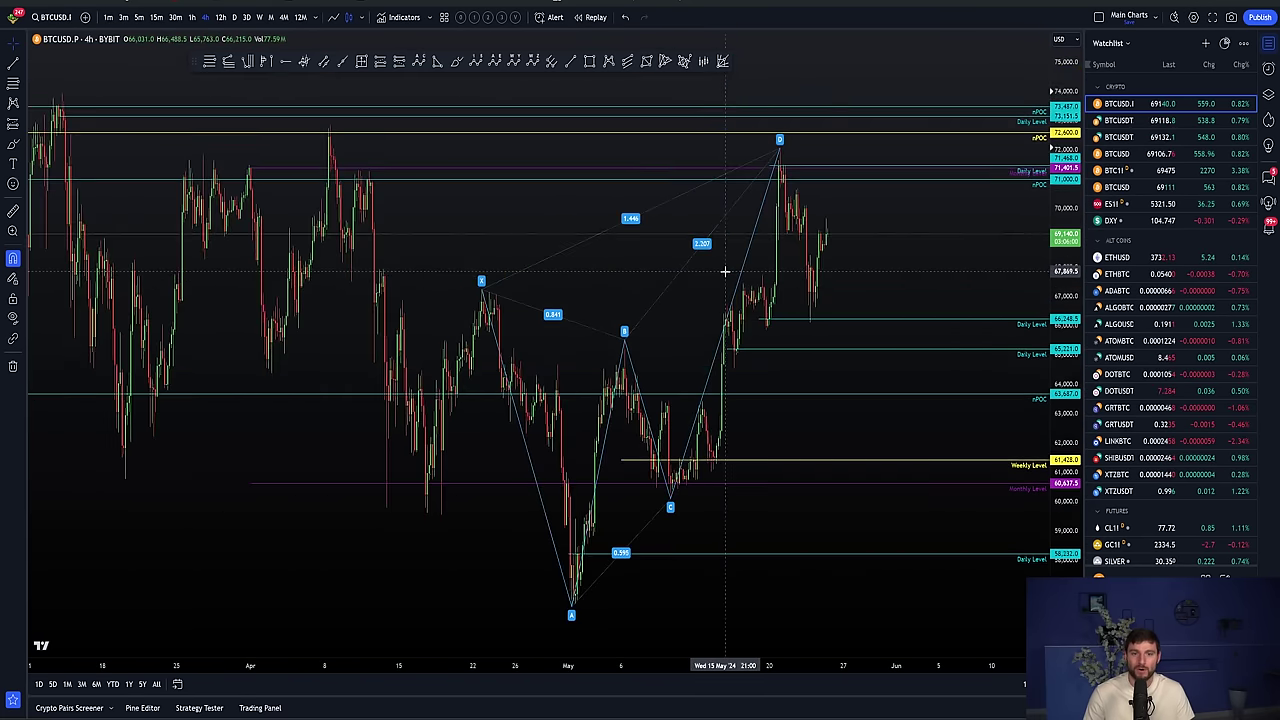
pyautogui.moveTo(709, 366); pyautogui.dragTo(354, 360)
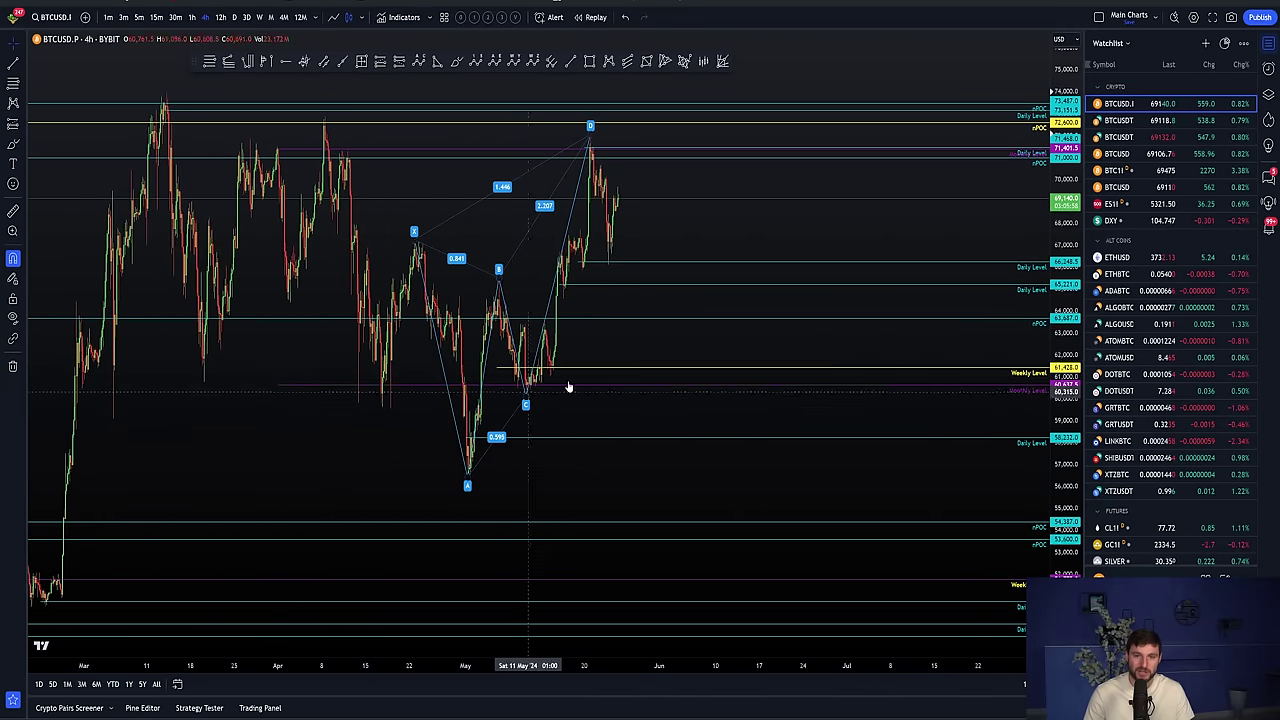
pyautogui.scroll(2, 686, 254)
pyautogui.moveTo(686, 254)
pyautogui.mouseDown()
pyautogui.moveTo(770, 250)
pyautogui.moveTo(708, 245)
pyautogui.mouseUp()
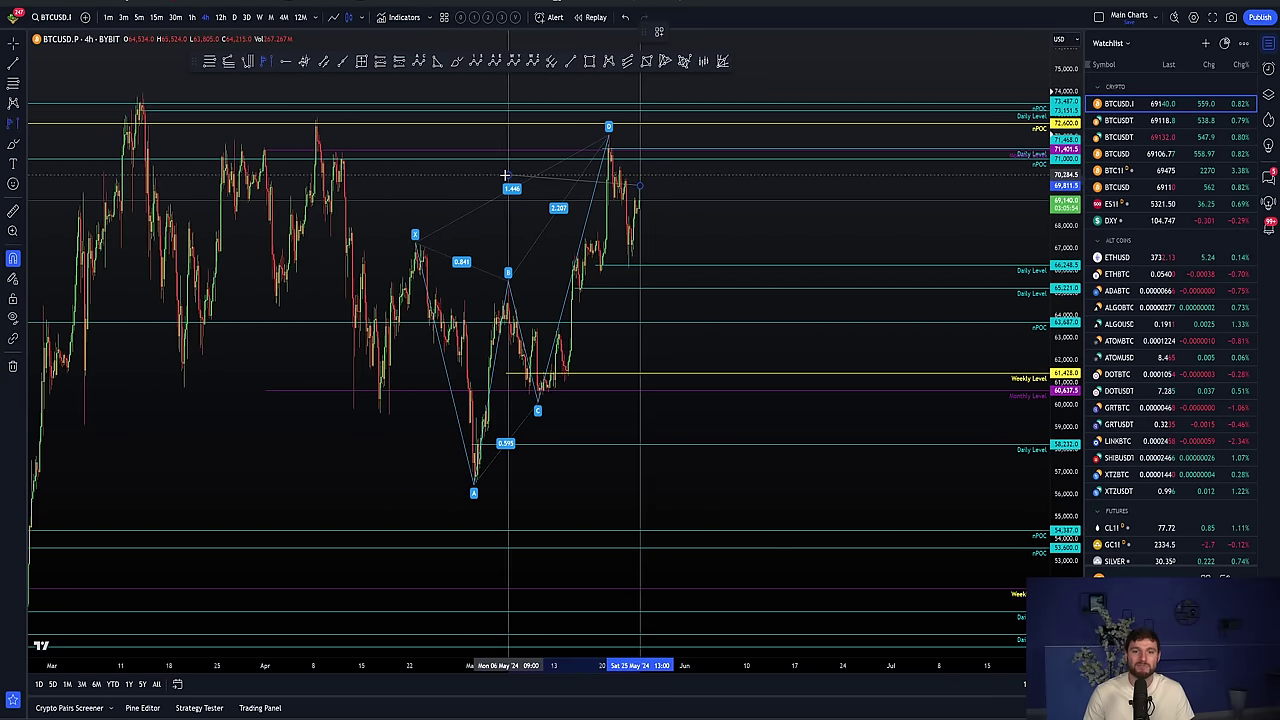
pyautogui.scroll(-1, 500, 185)
pyautogui.click(135, 174)
pyautogui.click(680, 431)
# Hide the HTF Levels and nPOCs groups and make the upper of the two hidden parallel channels visible
pyautogui.click(1268, 95)
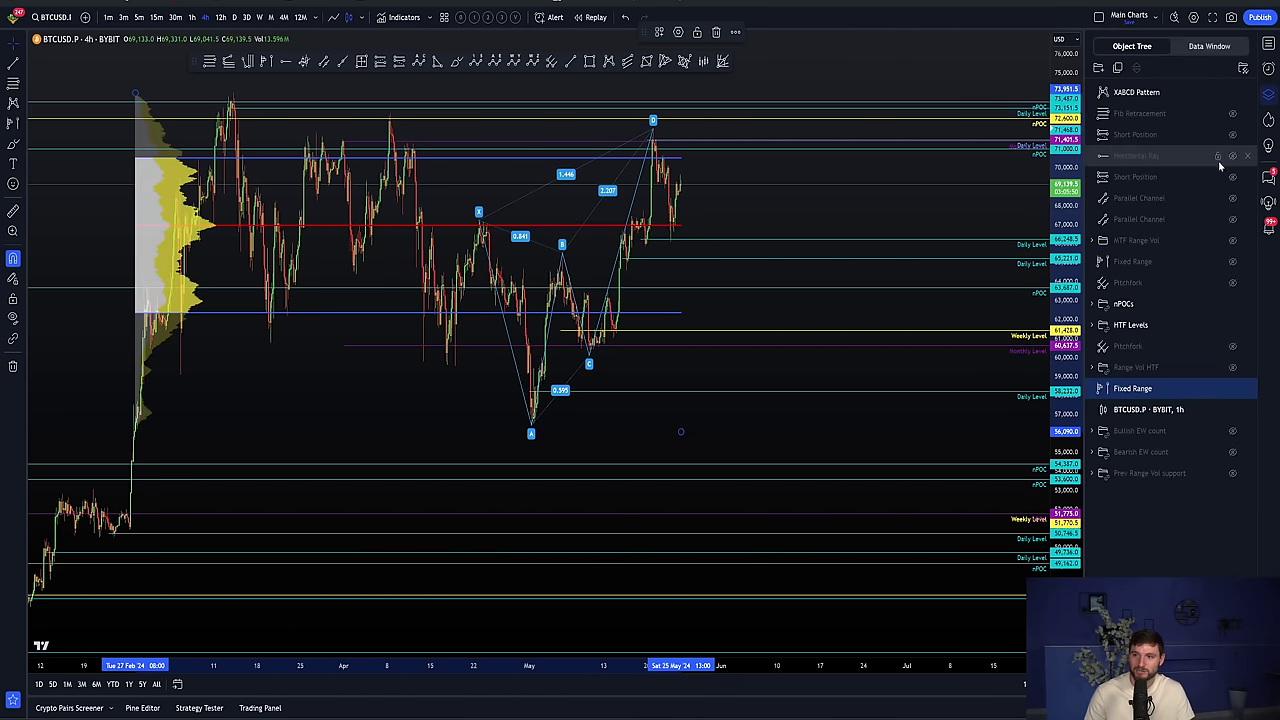
pyautogui.click(1232, 325)
pyautogui.click(1233, 306)
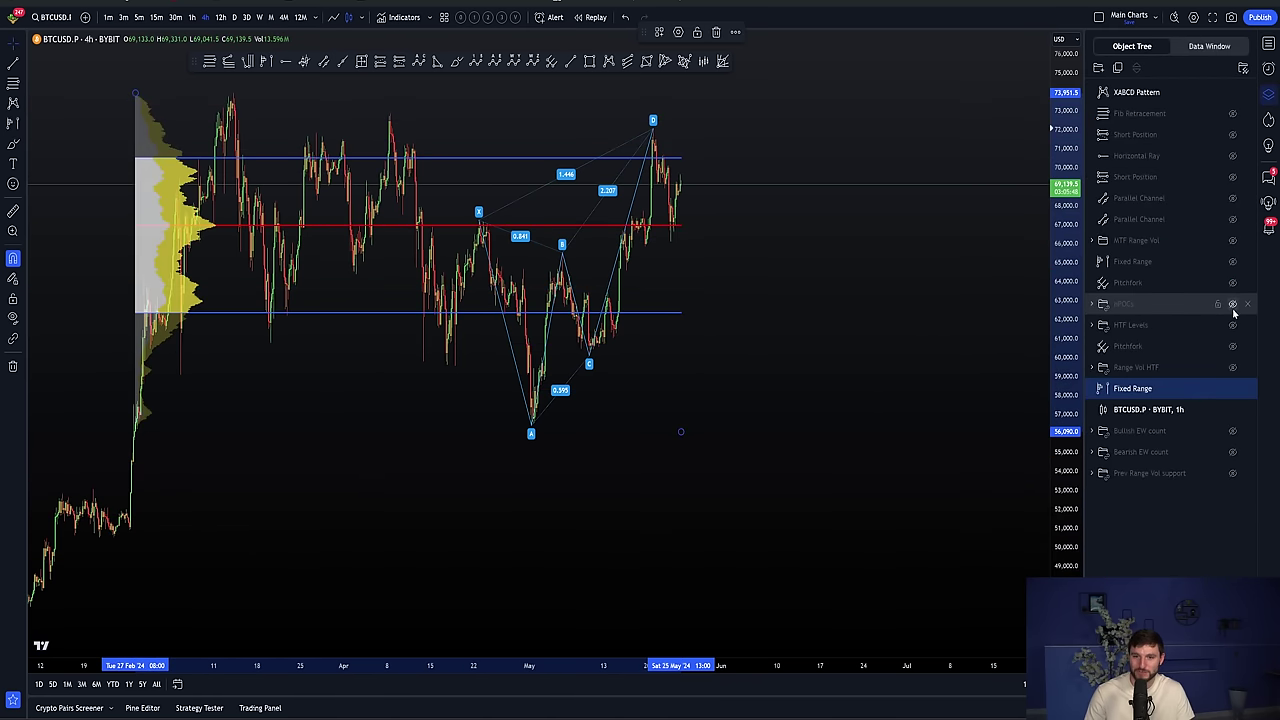
pyautogui.click(1234, 202)
pyautogui.scroll(2, 609, 509)
pyautogui.hscroll(-2, 316, 387)
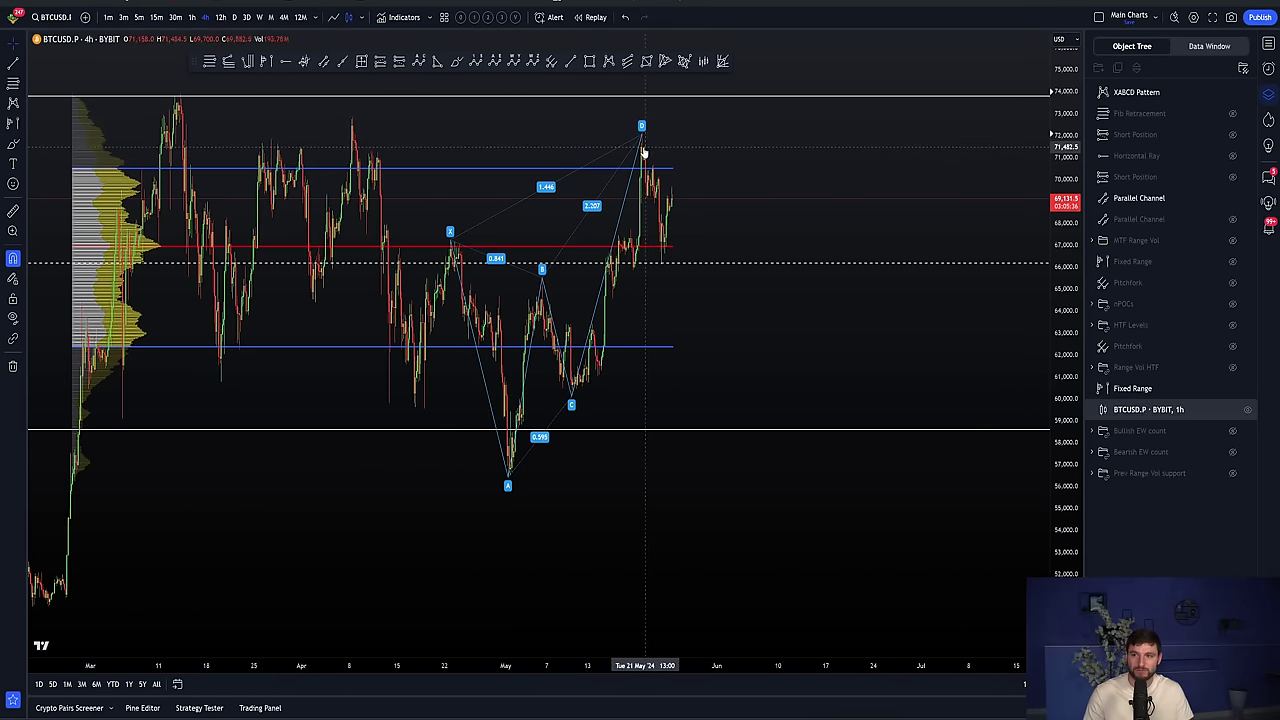
# Show the HTF Levels group on the chart again
pyautogui.click(1232, 325)
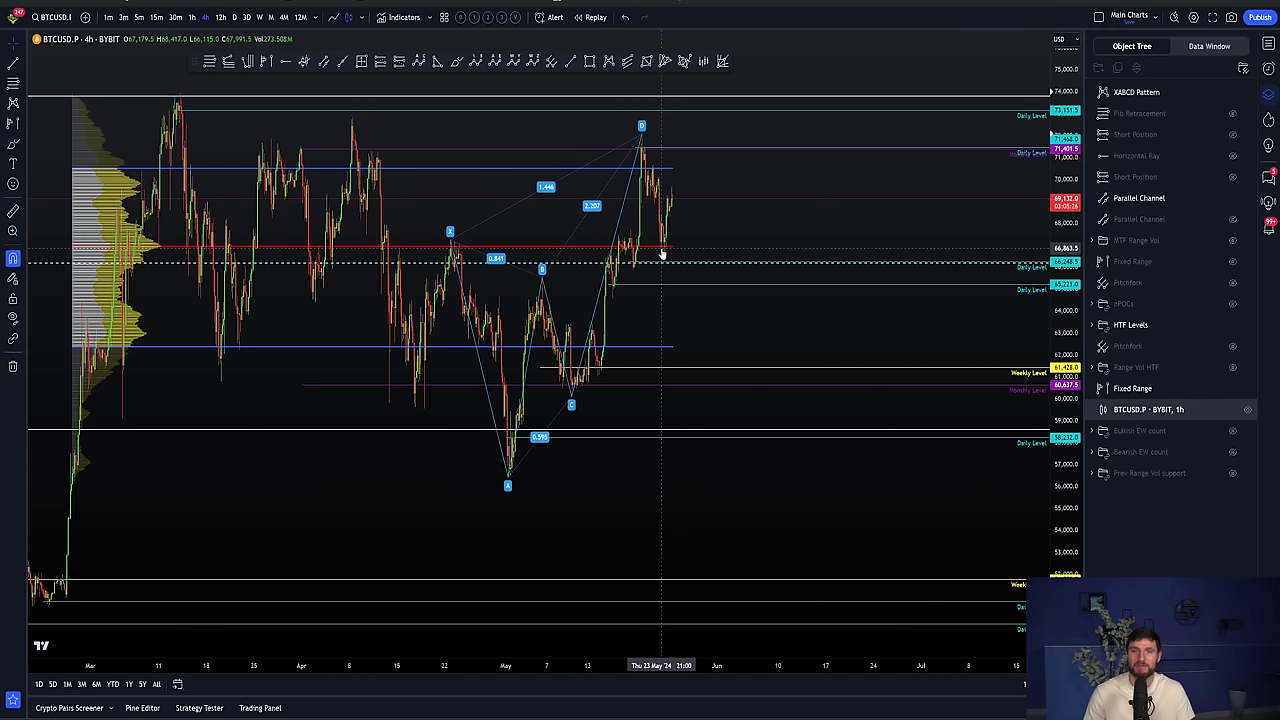
pyautogui.scroll(5, 534, 386)
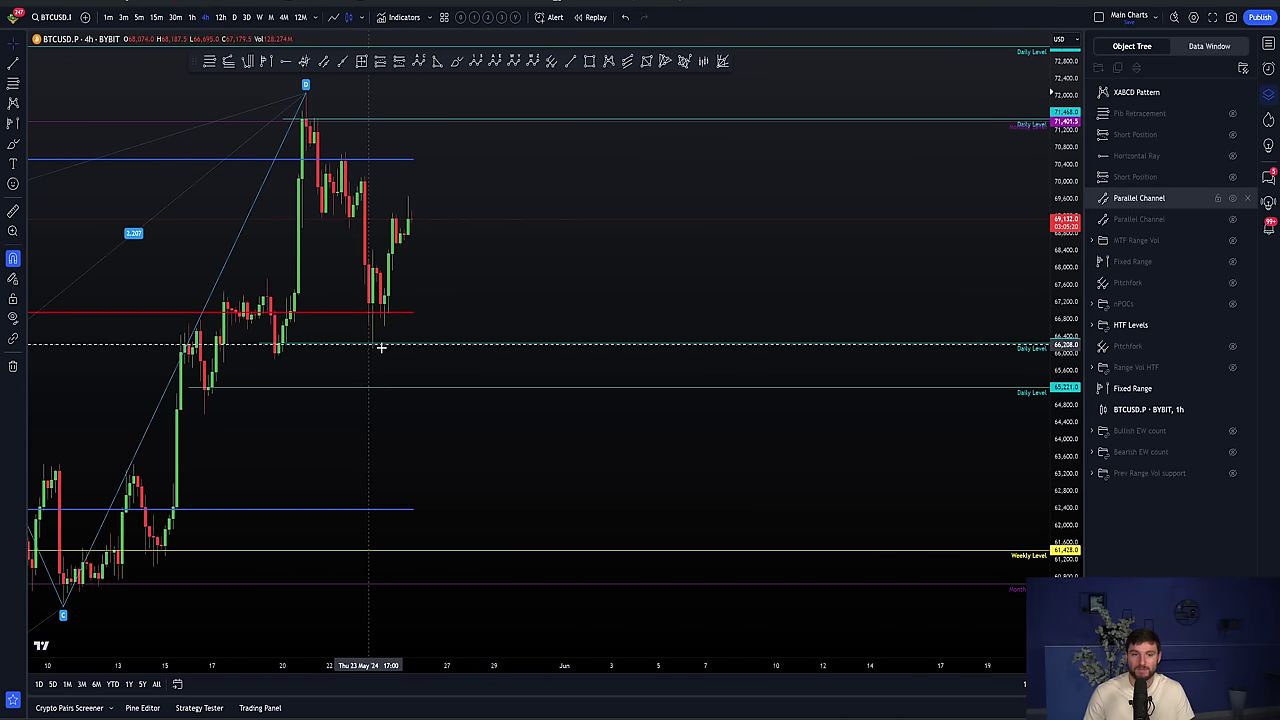
pyautogui.scroll(-6, 403, 351)
pyautogui.moveTo(909, 320); pyautogui.dragTo(797, 277)
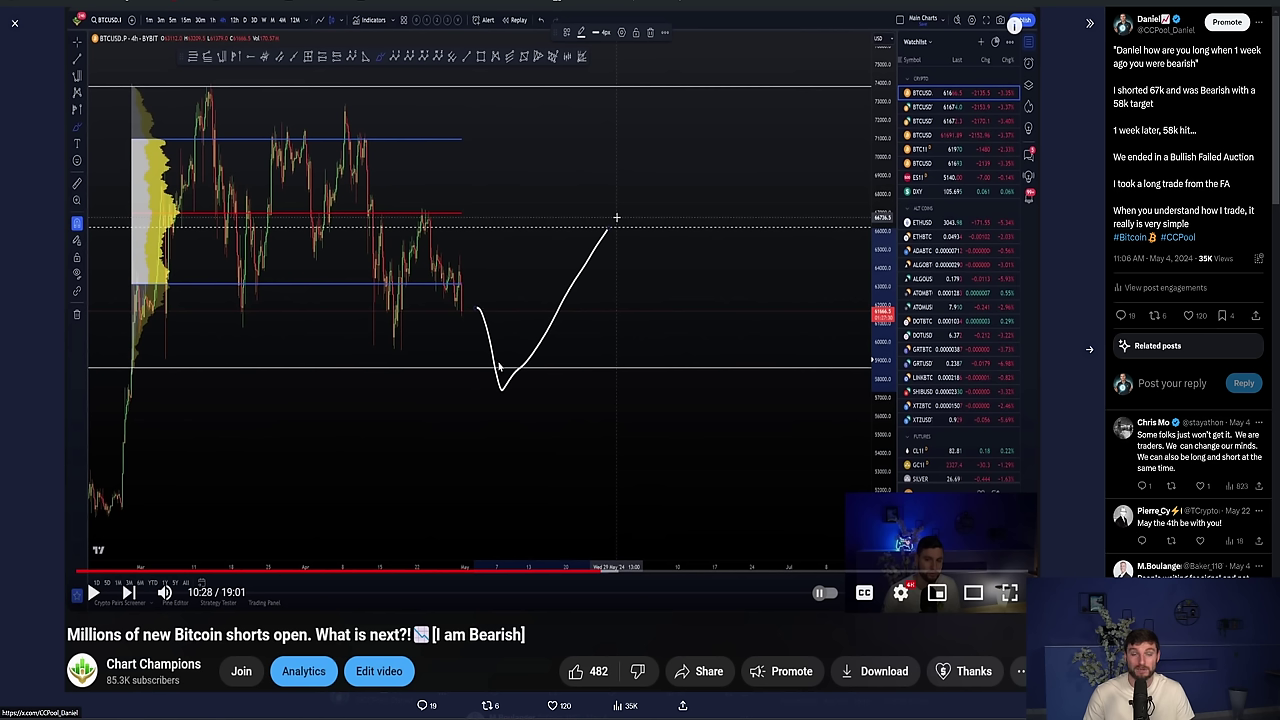
# Look through the X post's images on the 58k target and the long trade entry
pyautogui.press('Right')
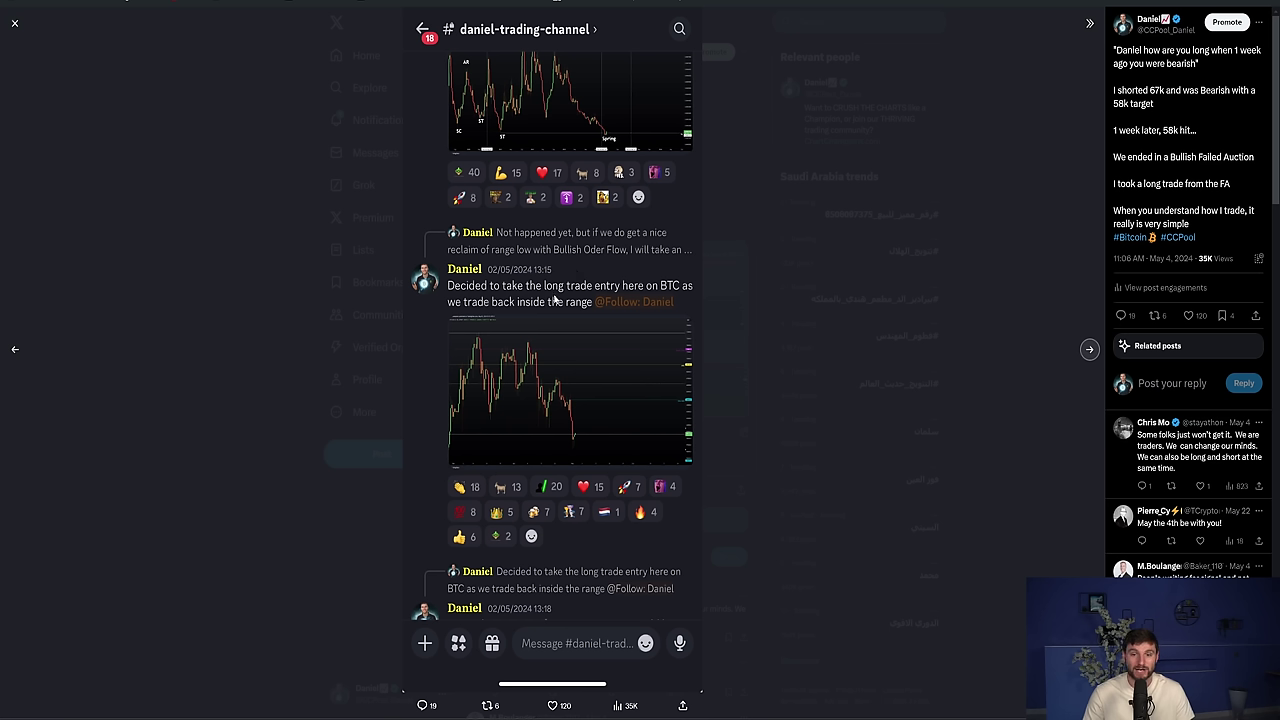
pyautogui.press('Right')
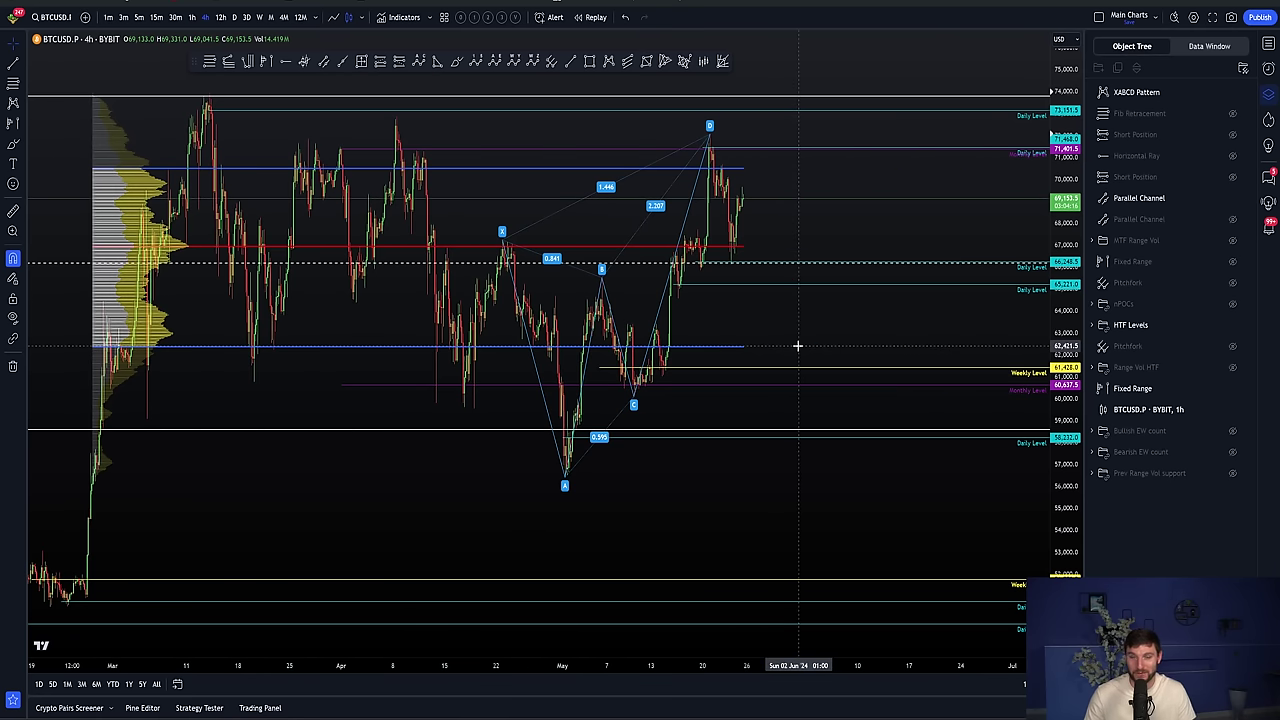
# Bring back the watchlist in place of the object tree
pyautogui.scroll(3, 797, 345)
pyautogui.moveTo(641, 230); pyautogui.dragTo(691, 234)
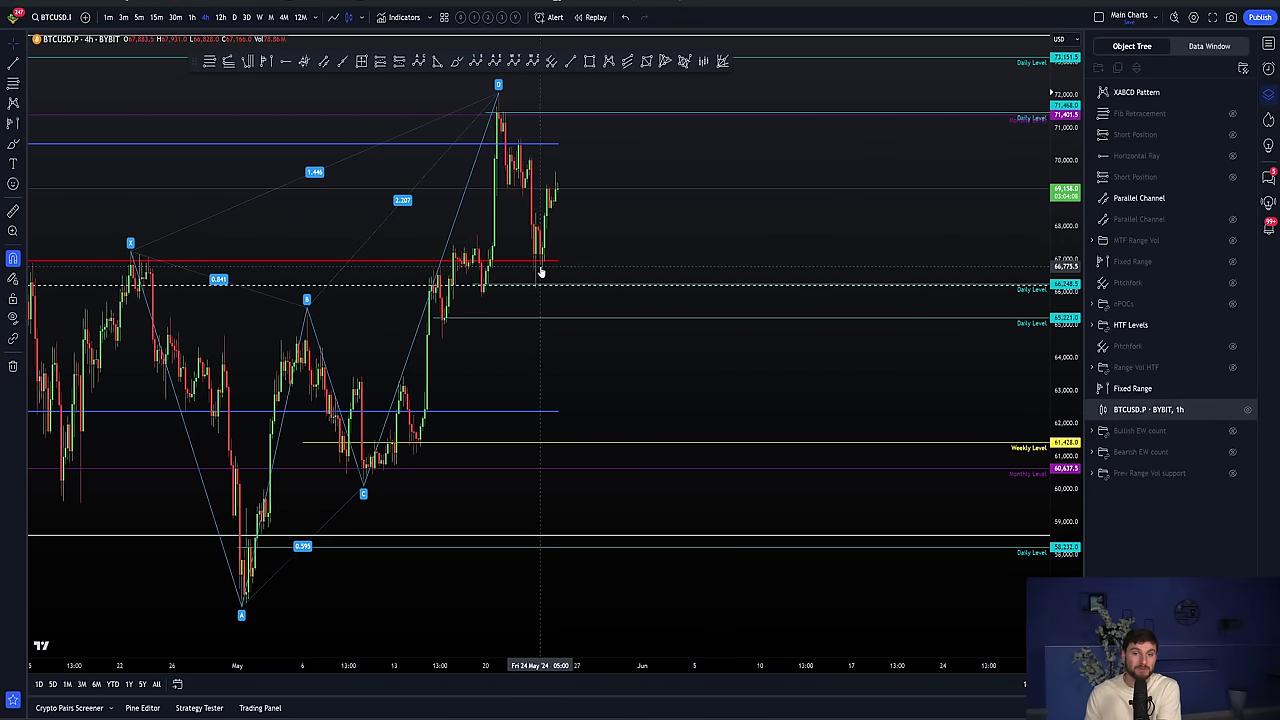
pyautogui.scroll(3, 363, 249)
pyautogui.scroll(-2, 700, 349)
pyautogui.scroll(5, 180, 557)
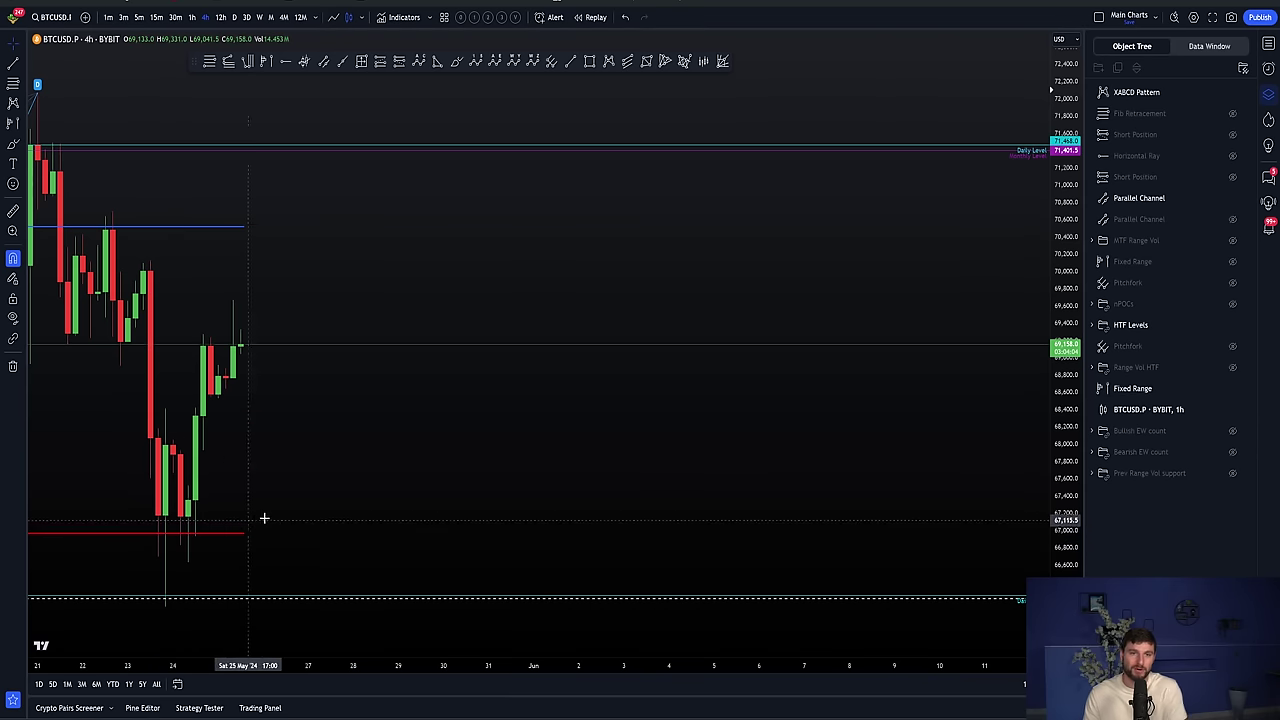
pyautogui.scroll(-3, 610, 457)
pyautogui.hscroll(5, 755, 337)
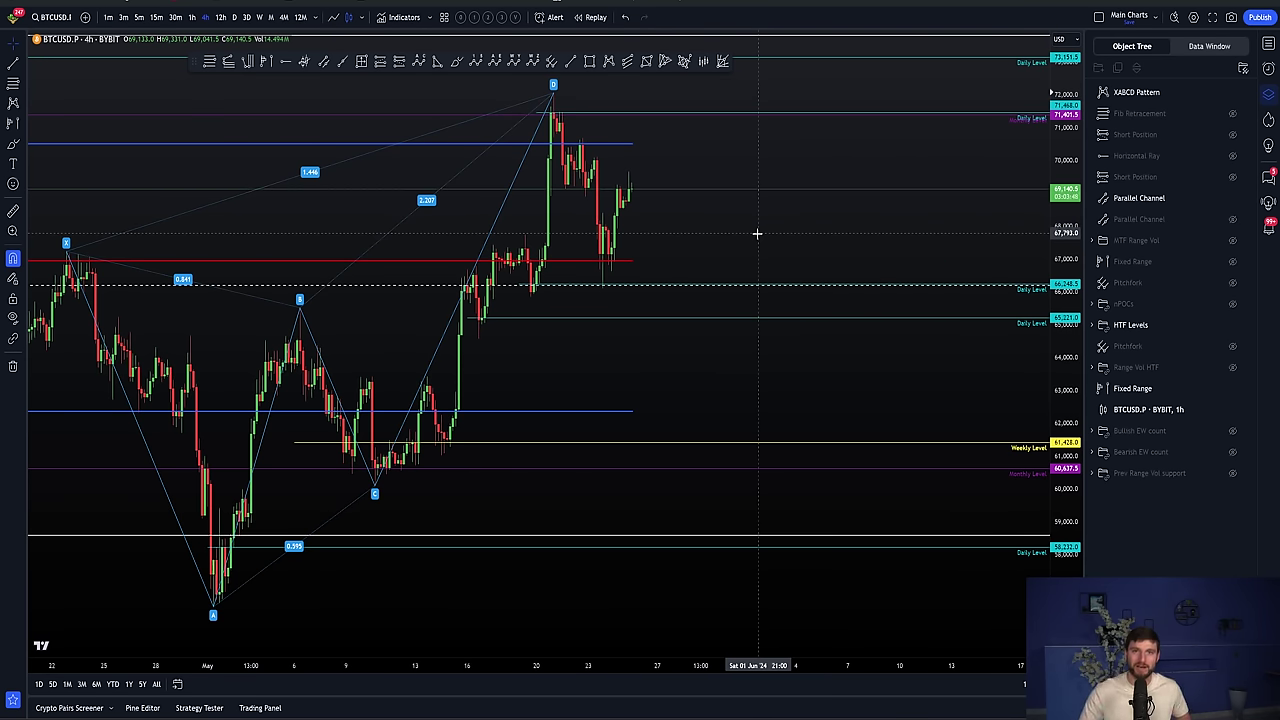
pyautogui.click(1268, 44)
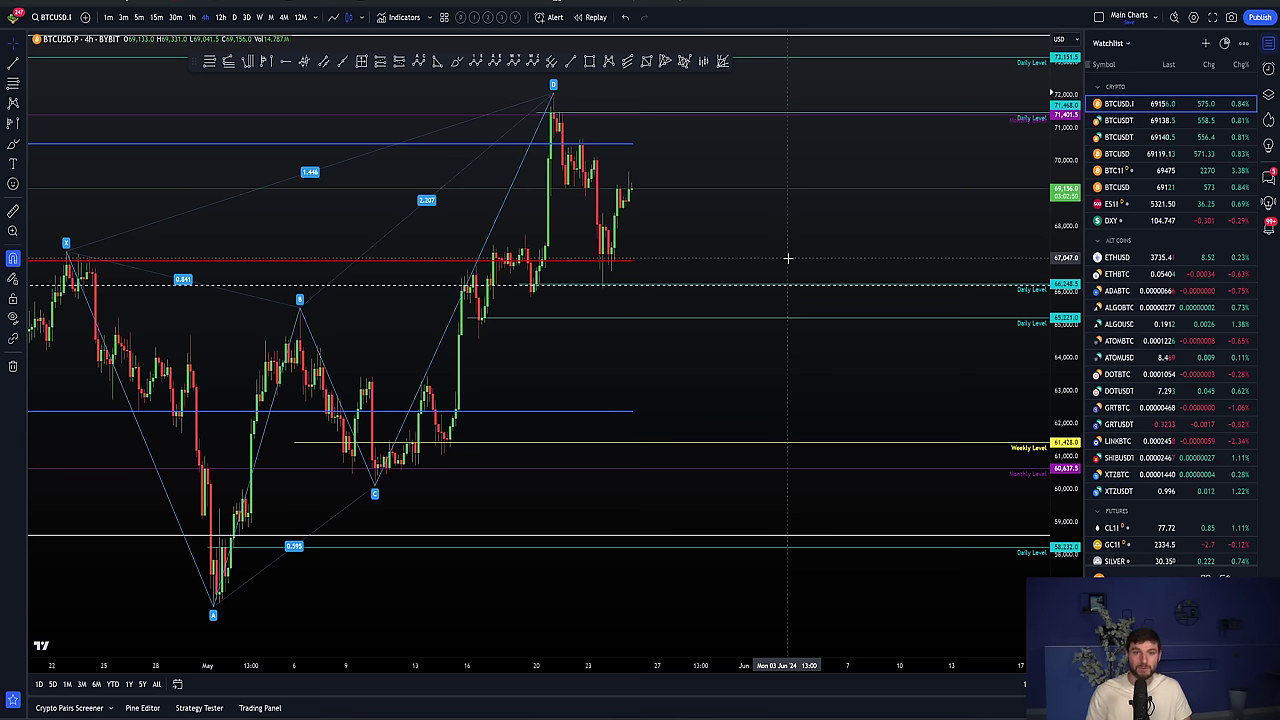
# Examine the 4h price action between the range high, the volume profile's red line and the daily levels below it
pyautogui.scroll(5, 700, 277)
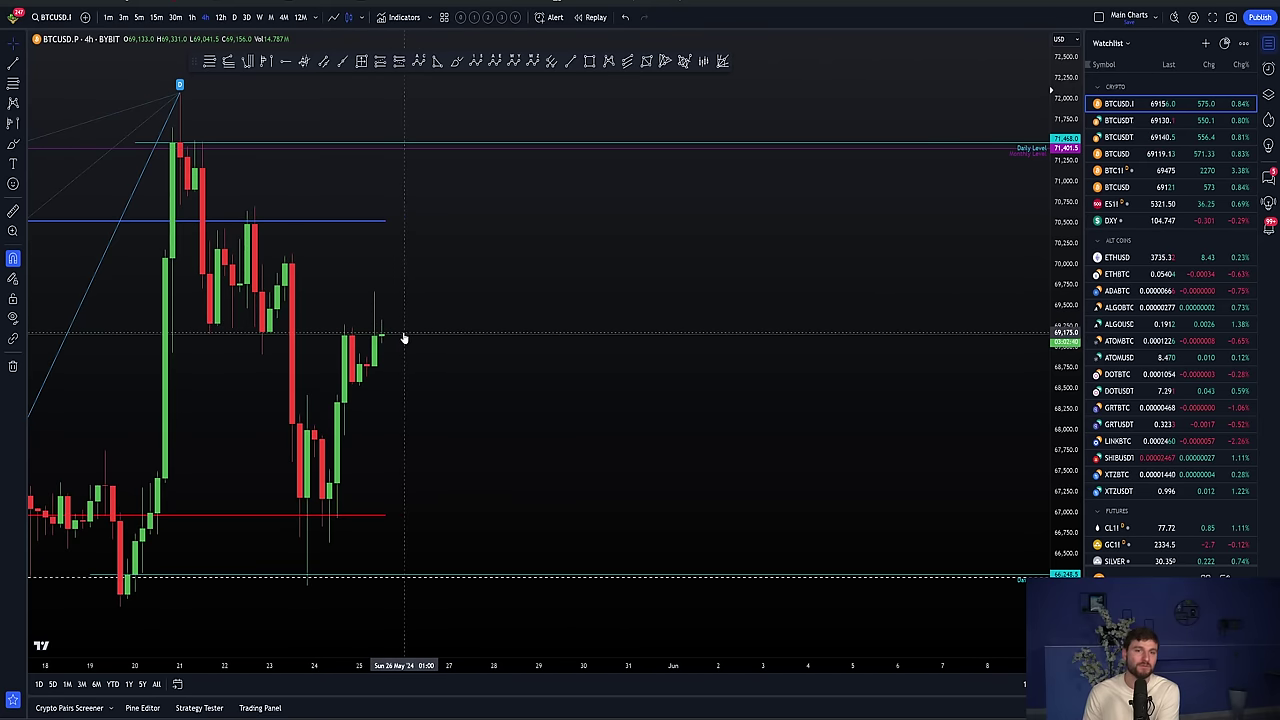
pyautogui.scroll(-3, 747, 340)
pyautogui.scroll(-1, 877, 223)
pyautogui.moveTo(877, 223); pyautogui.dragTo(786, 220)
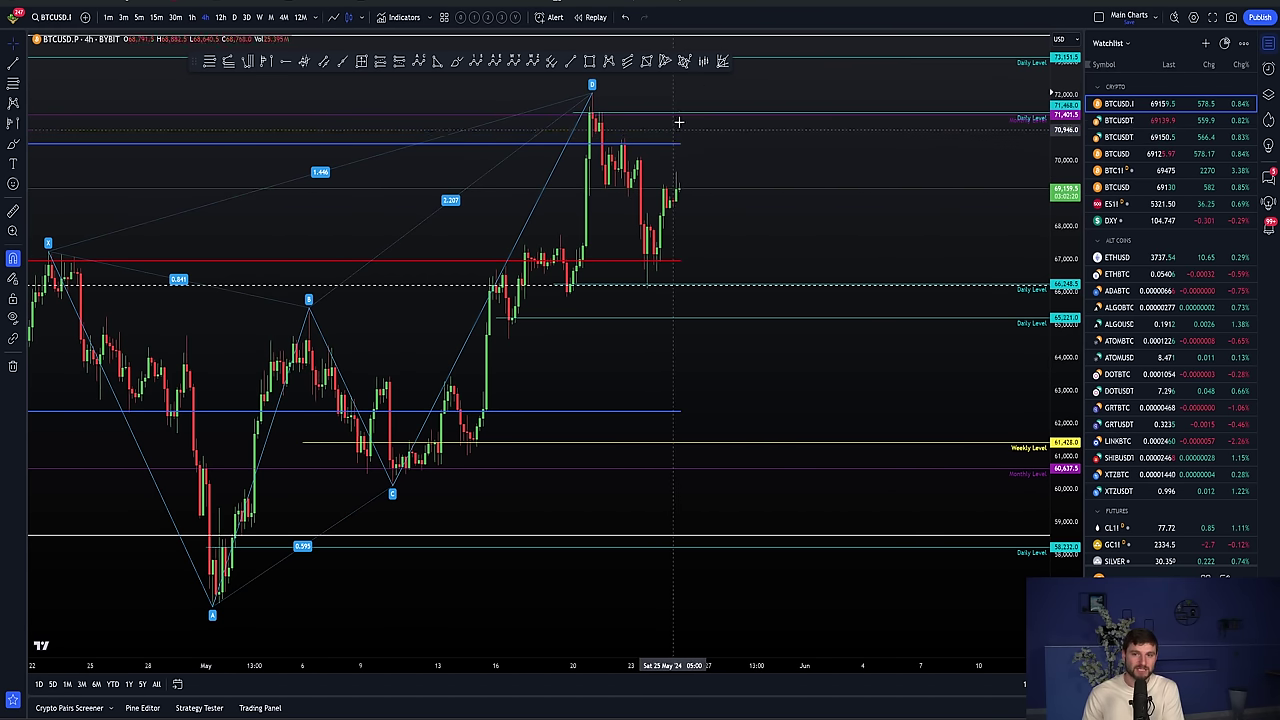
pyautogui.scroll(-4, 1036, 177)
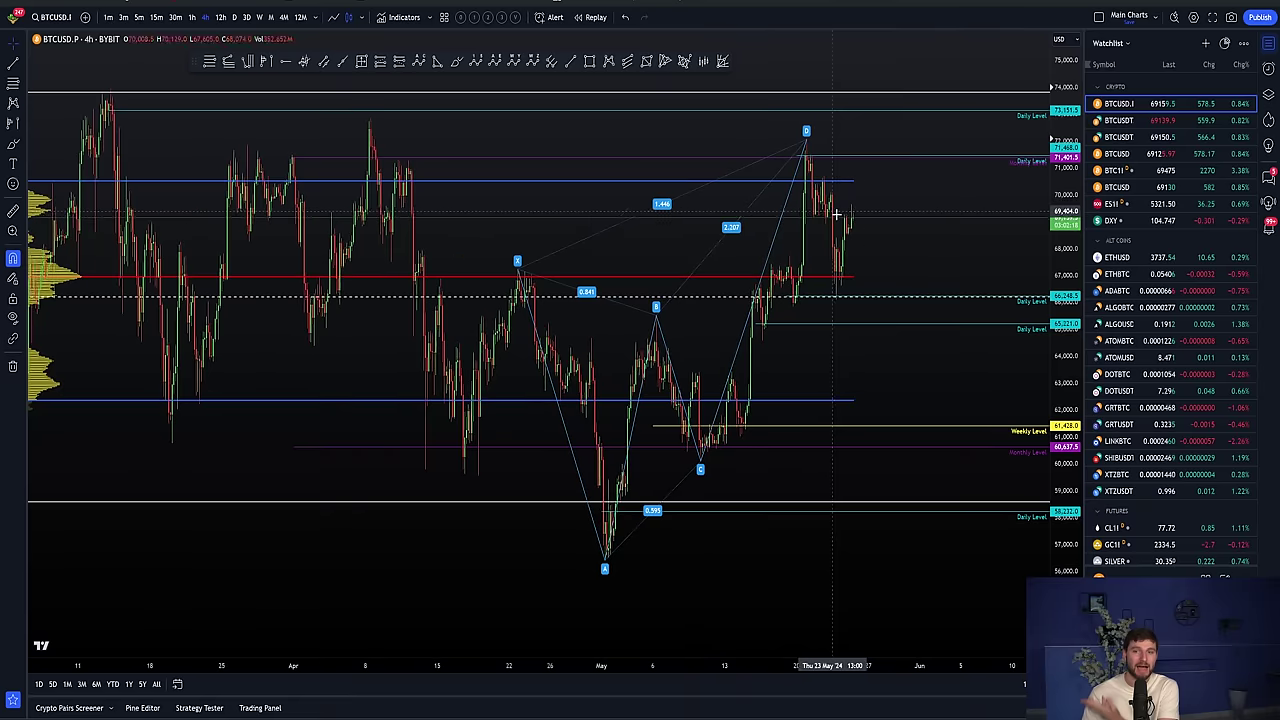
pyautogui.moveTo(940, 209); pyautogui.dragTo(773, 252)
pyautogui.scroll(-2, 831, 249)
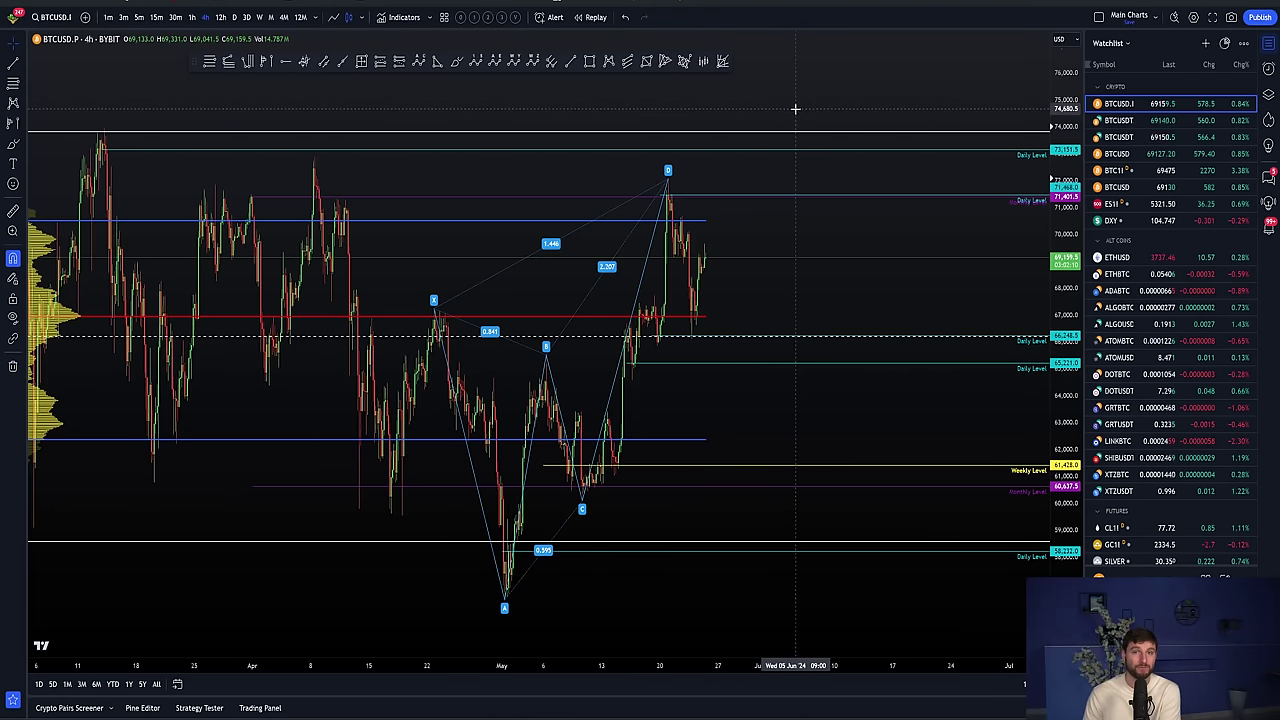
pyautogui.scroll(2, 793, 148)
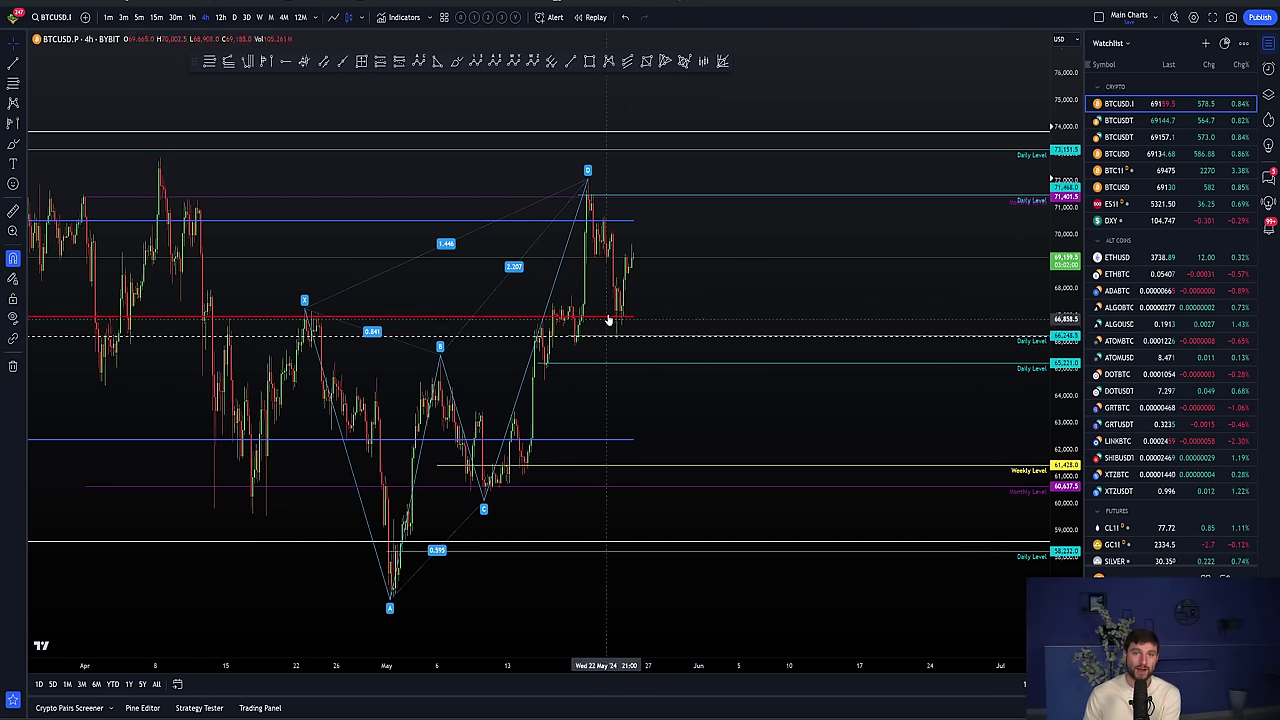
pyautogui.scroll(3, 620, 342)
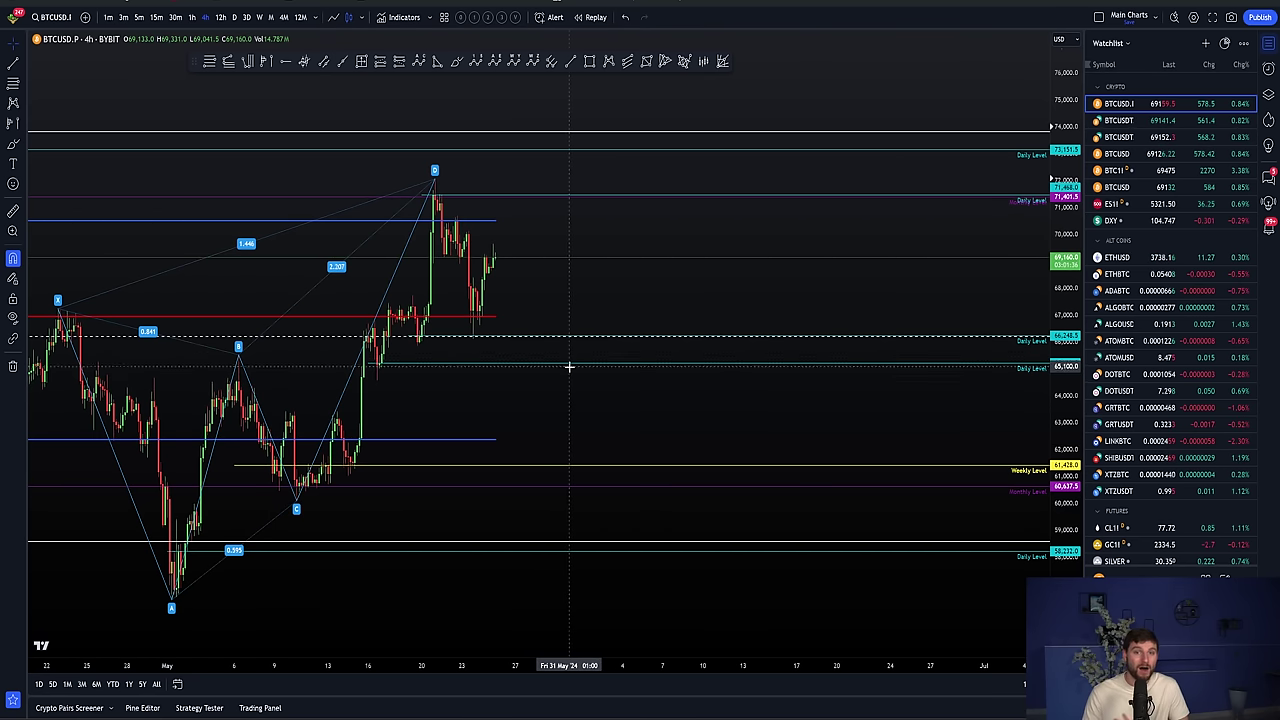
pyautogui.moveTo(576, 387); pyautogui.dragTo(628, 392)
pyautogui.scroll(1, 660, 420)
pyautogui.scroll(-1, 680, 423)
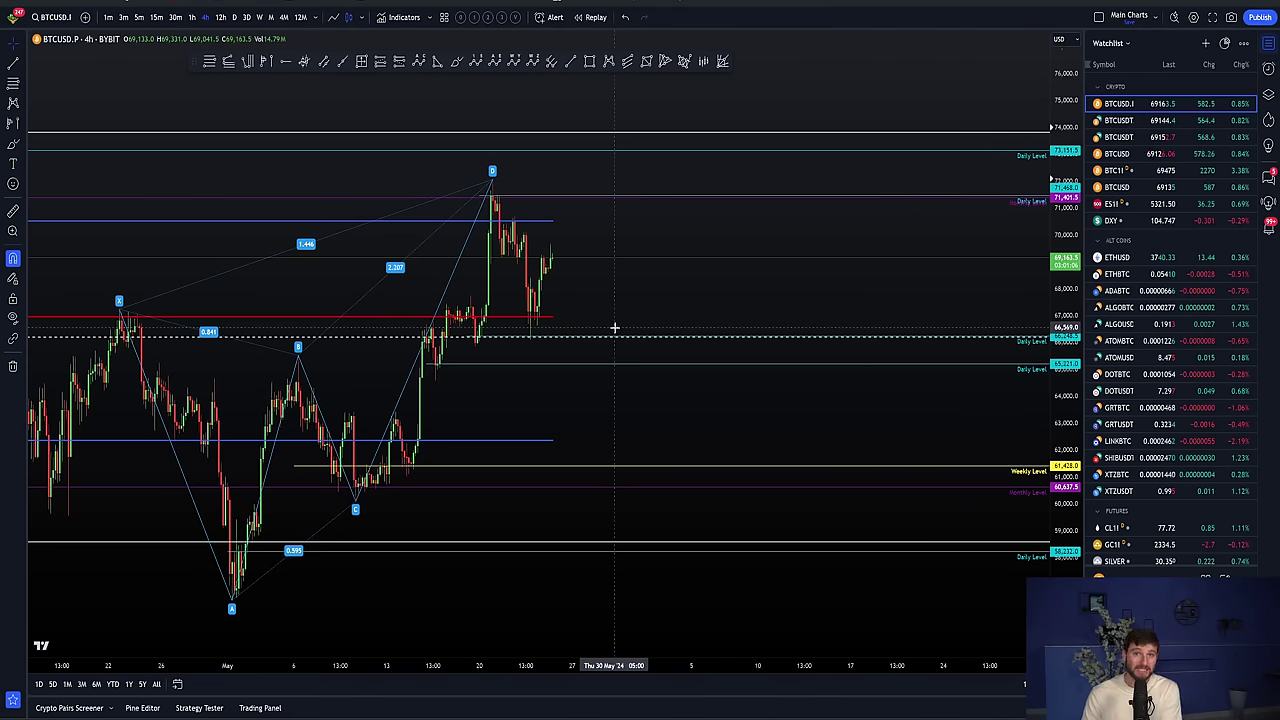
pyautogui.scroll(2, 614, 327)
pyautogui.moveTo(614, 327); pyautogui.dragTo(724, 270)
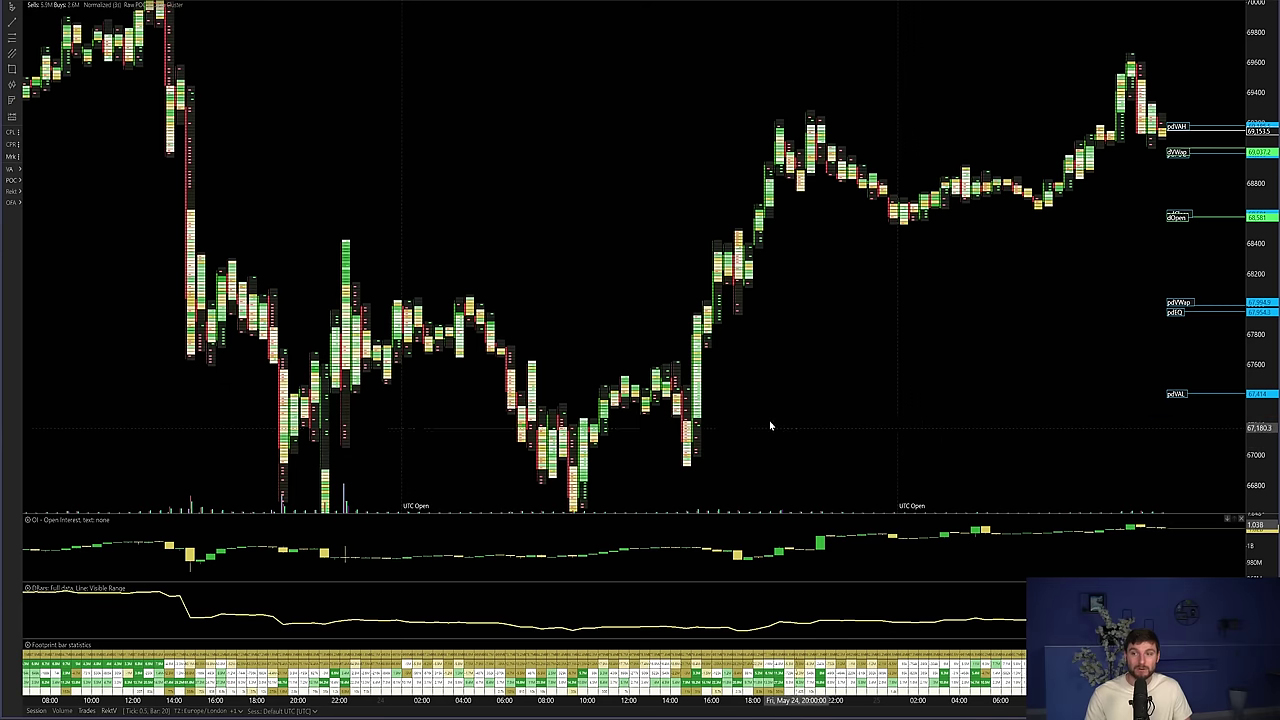
# Switch to the footprint chart and examine the 24–25 May candles along with open interest
pyautogui.scroll(5, 794, 374)
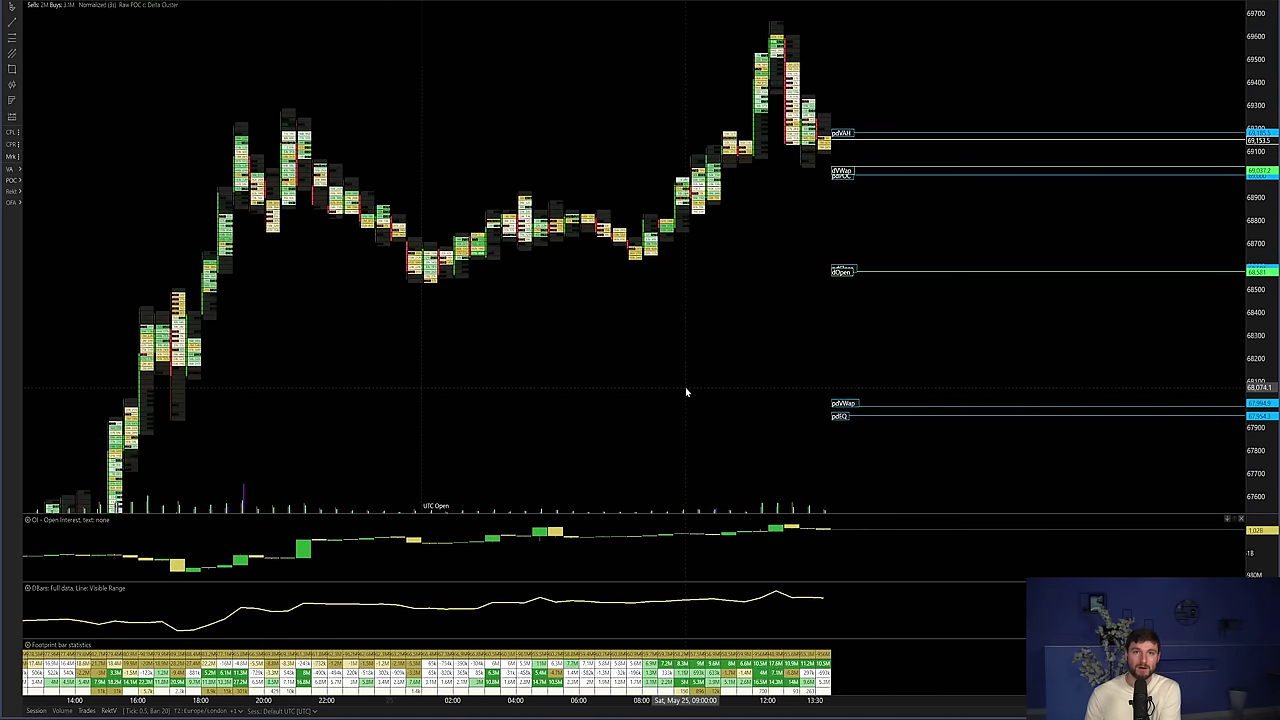
pyautogui.scroll(-4, 685, 391)
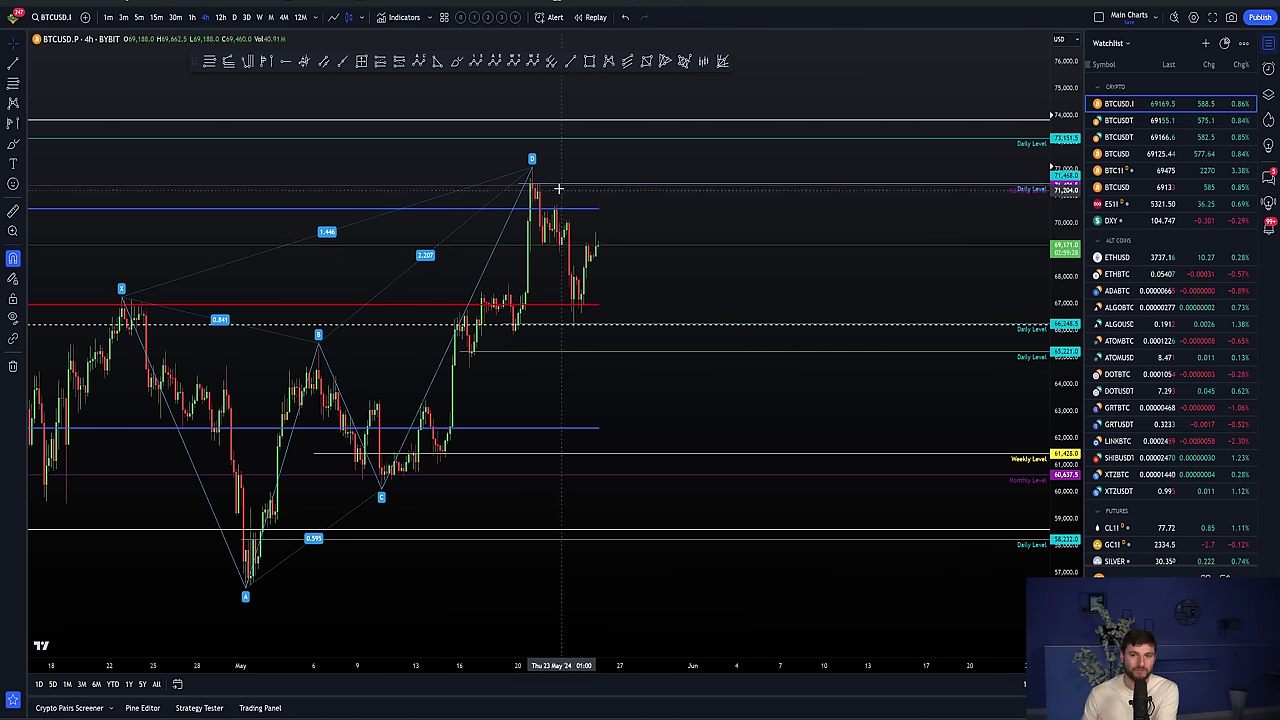
# Return to the 4h BTCUSD chart and examine the latest candles after harmonic point D against the 71,401.5 monthly level
pyautogui.scroll(2, 1020, 604)
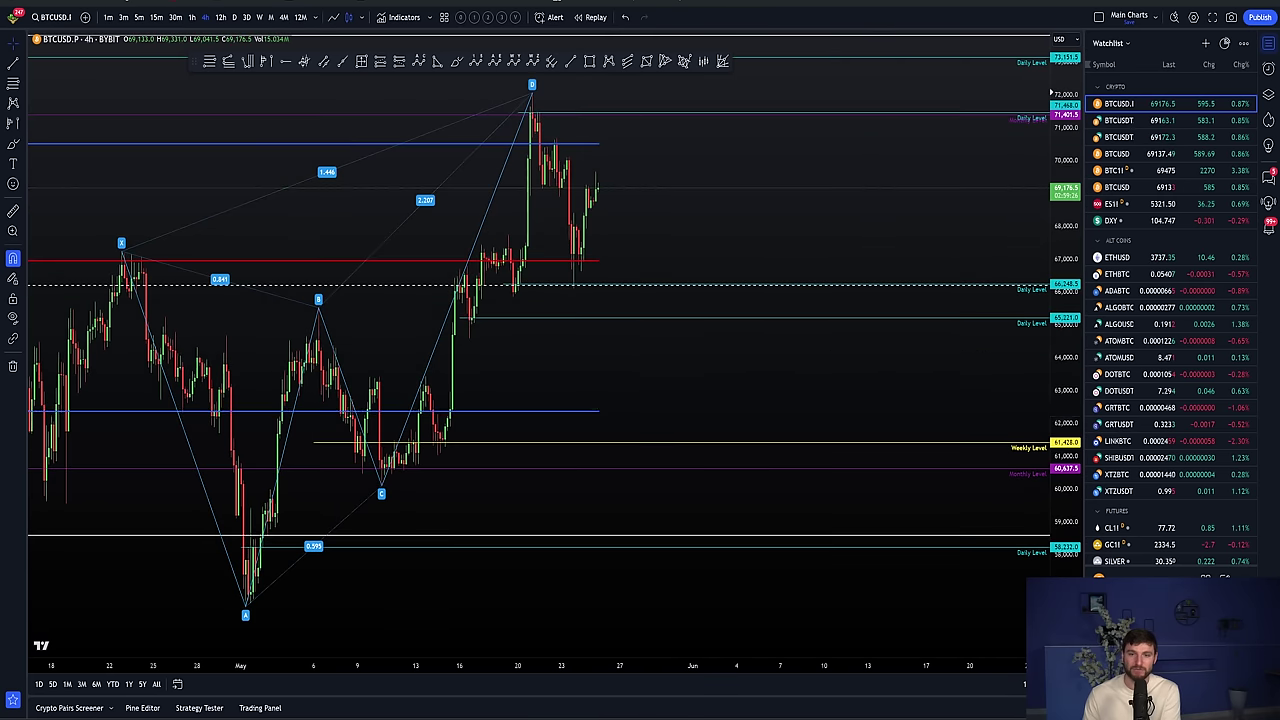
pyautogui.scroll(2, 657, 401)
pyautogui.scroll(-3, 700, 360)
pyautogui.scroll(5, 406, 126)
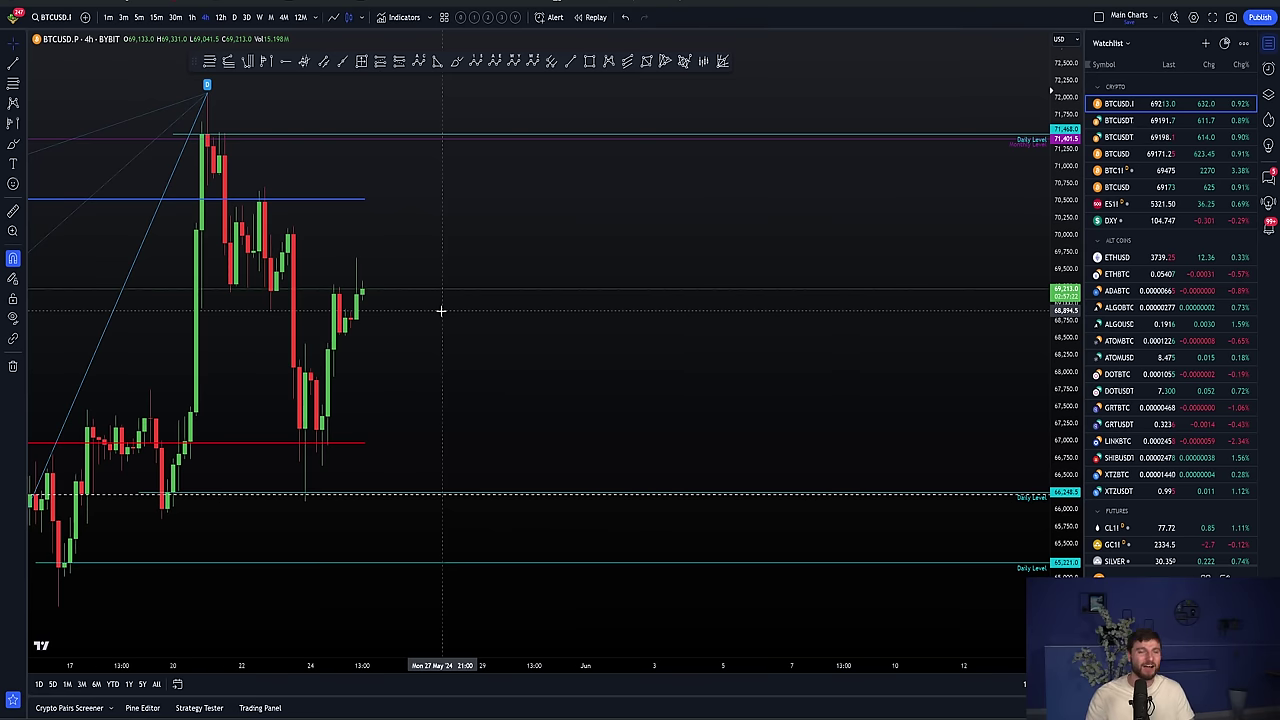
pyautogui.scroll(-3, 628, 356)
pyautogui.scroll(-2, 628, 356)
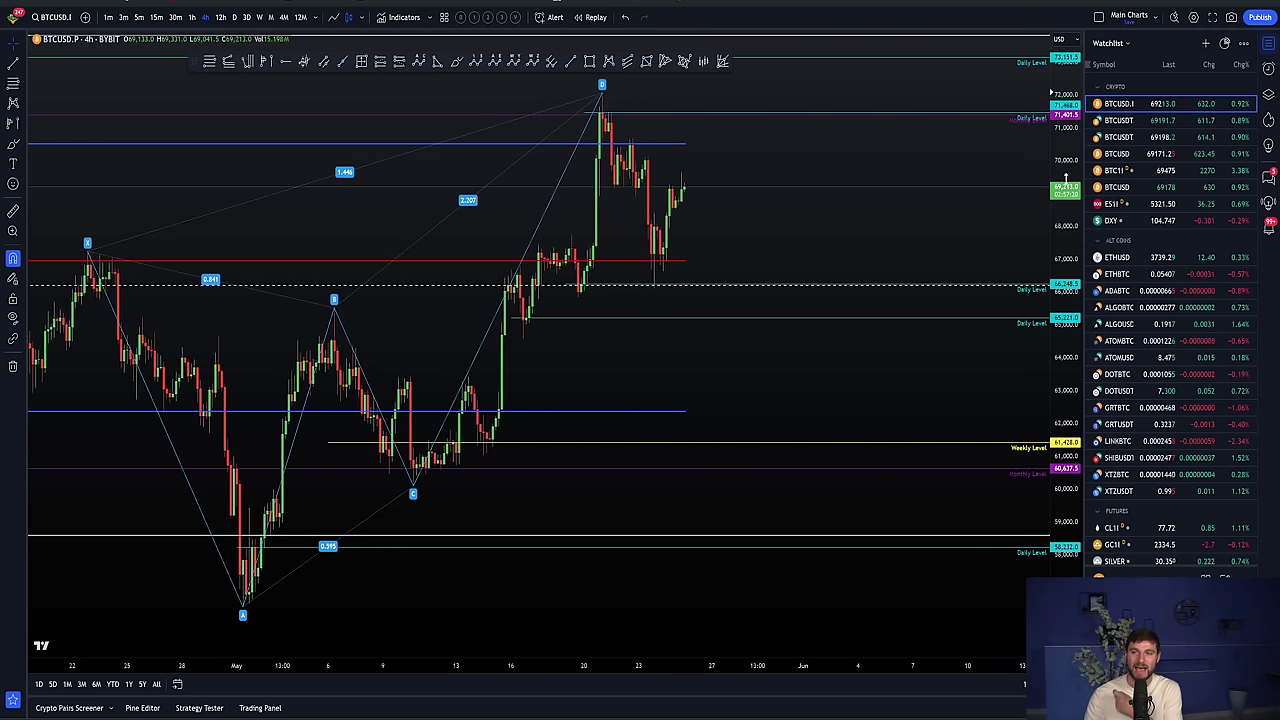
pyautogui.scroll(3, 911, 280)
pyautogui.scroll(-2, 666, 297)
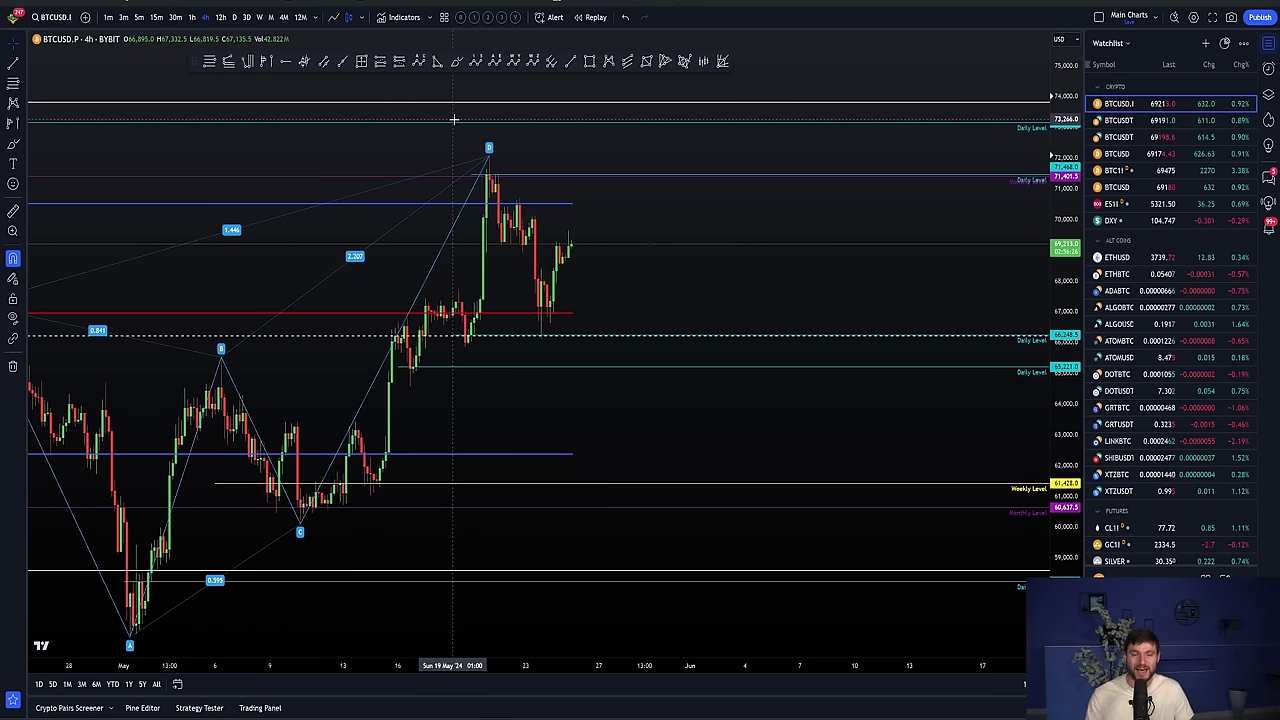
pyautogui.hscroll(-5, 611, 186)
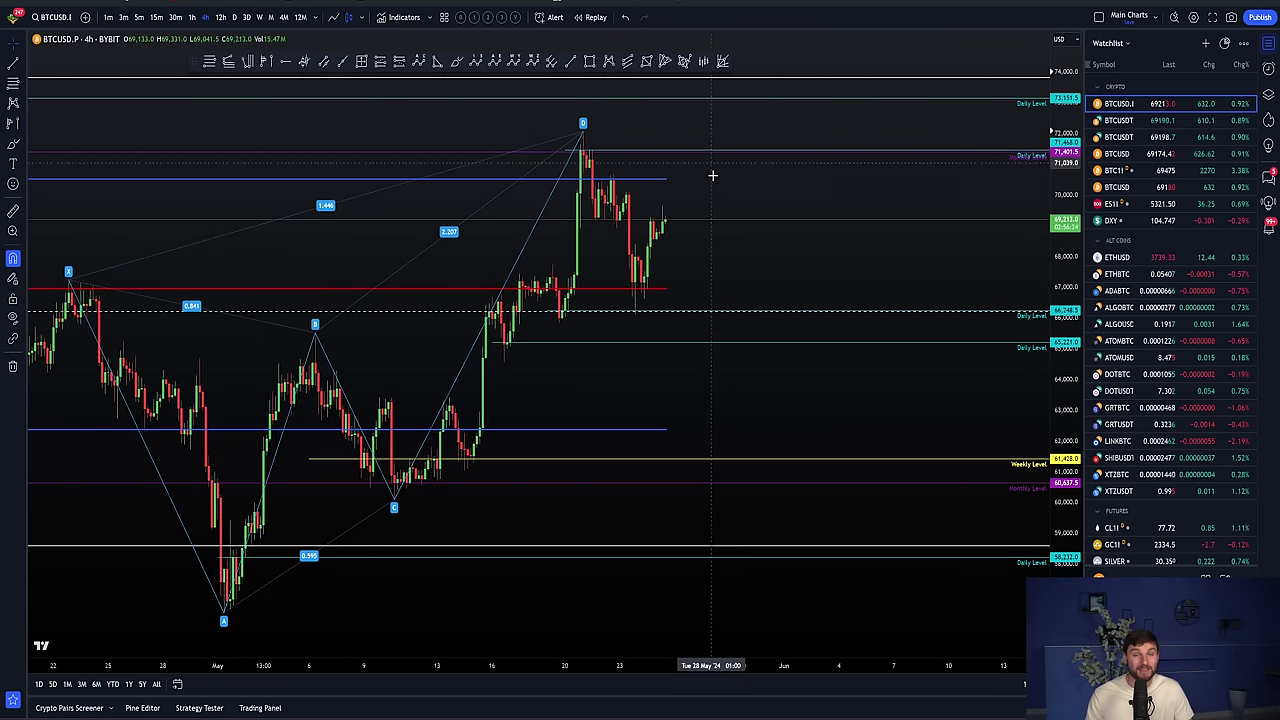
# Switch to the X post announcing the start of the live trading streams
pyautogui.hotkey('alt', 'Tab')
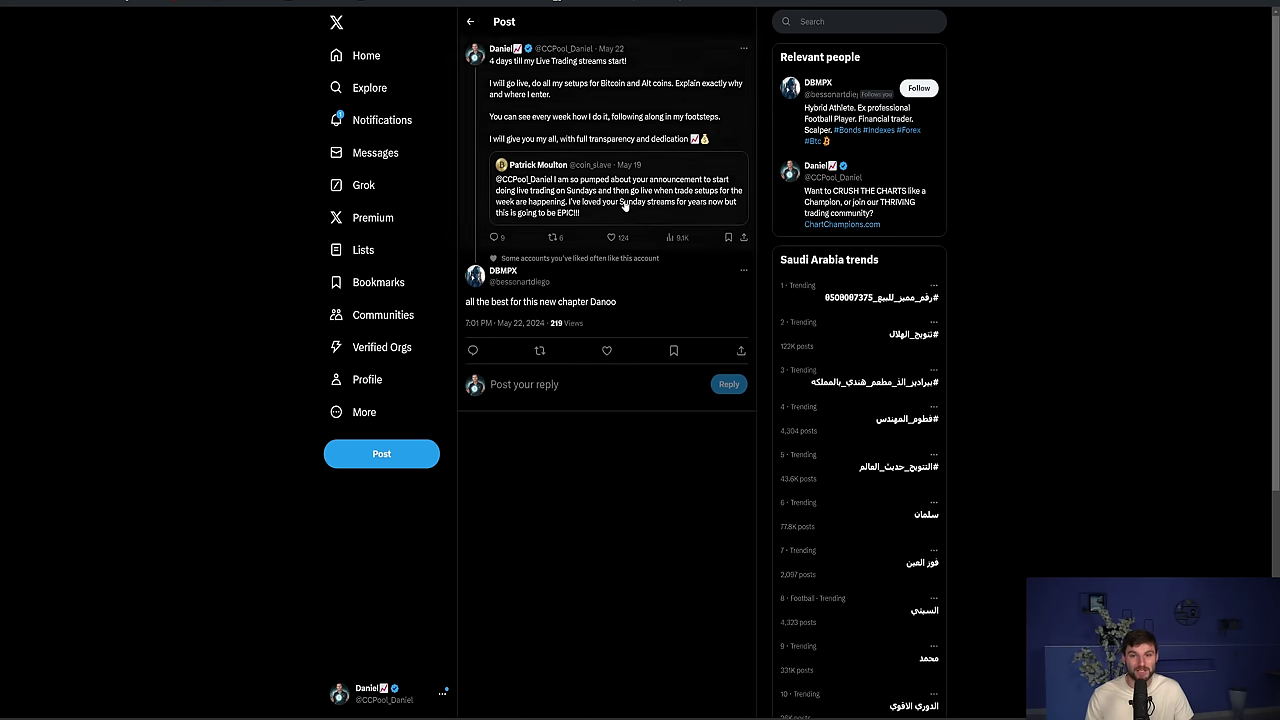